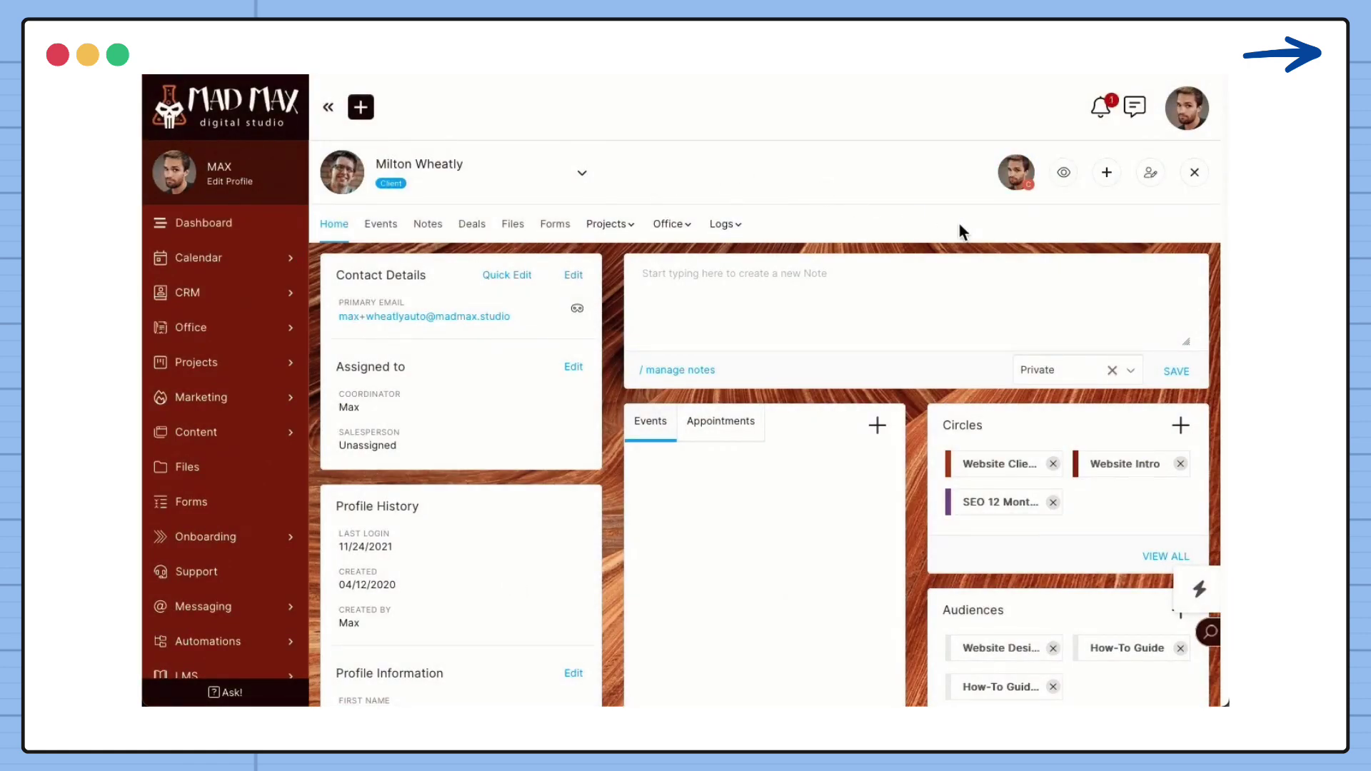
Trigger the SEO 12 Month Package Kickoff auto-template for the open client contact
{"action": "left_click", "coordinate": [1113, 183]}
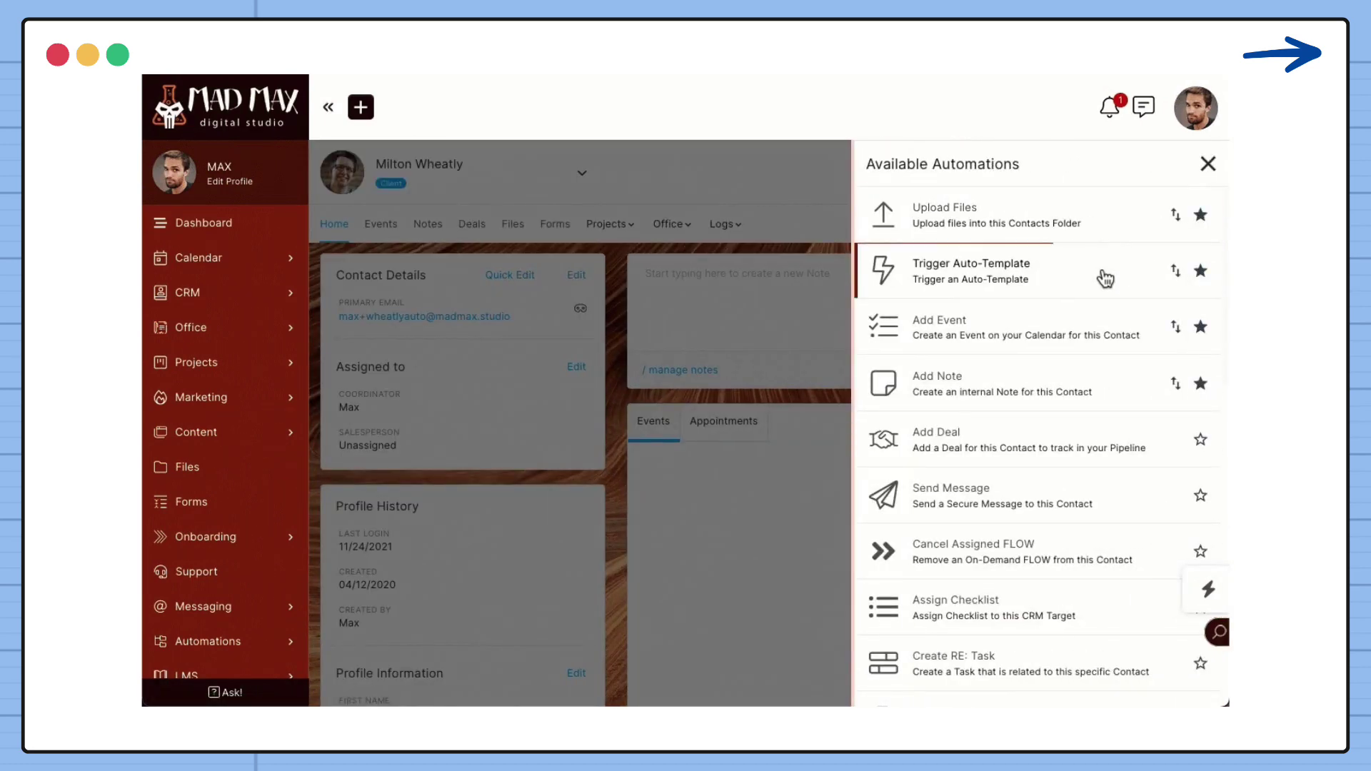
{"action": "left_click", "coordinate": [1105, 275]}
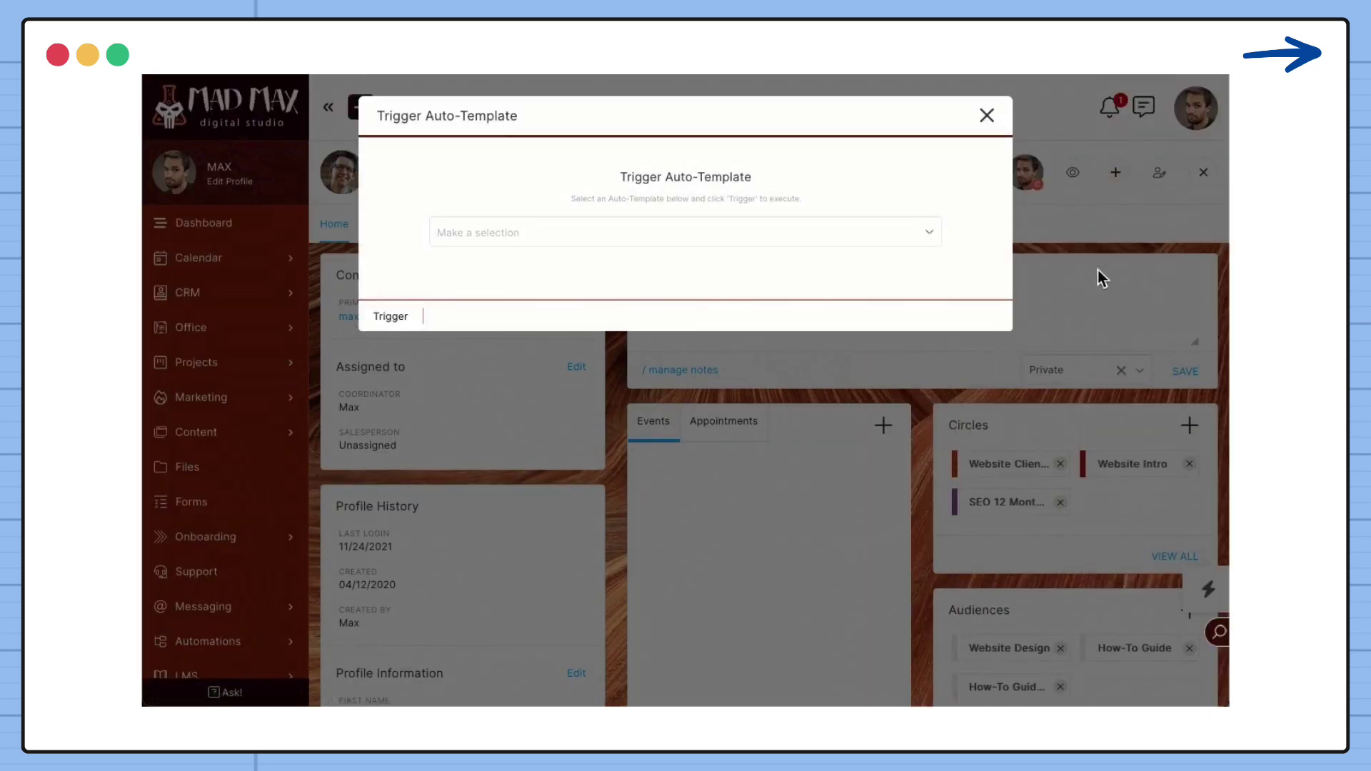
{"action": "left_click", "coordinate": [818, 243]}
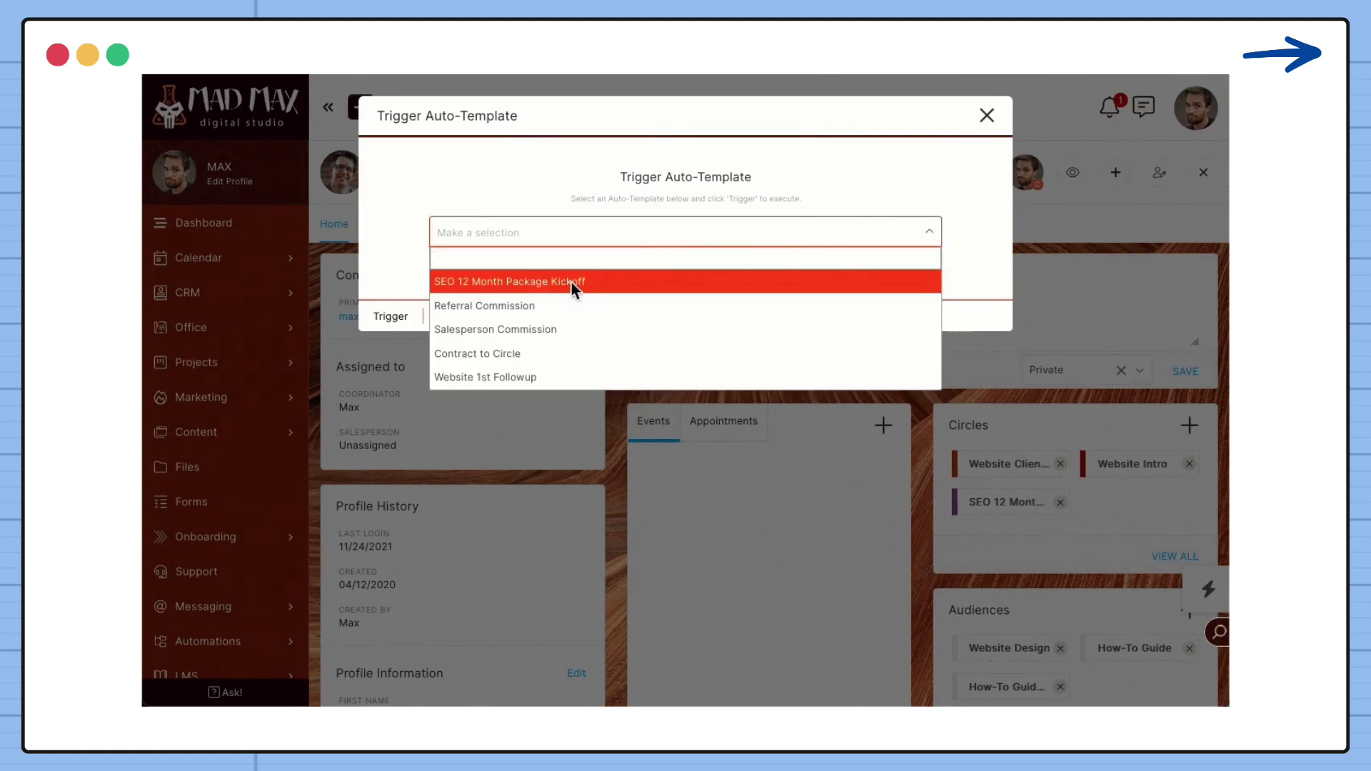
{"action": "left_click", "coordinate": [560, 283]}
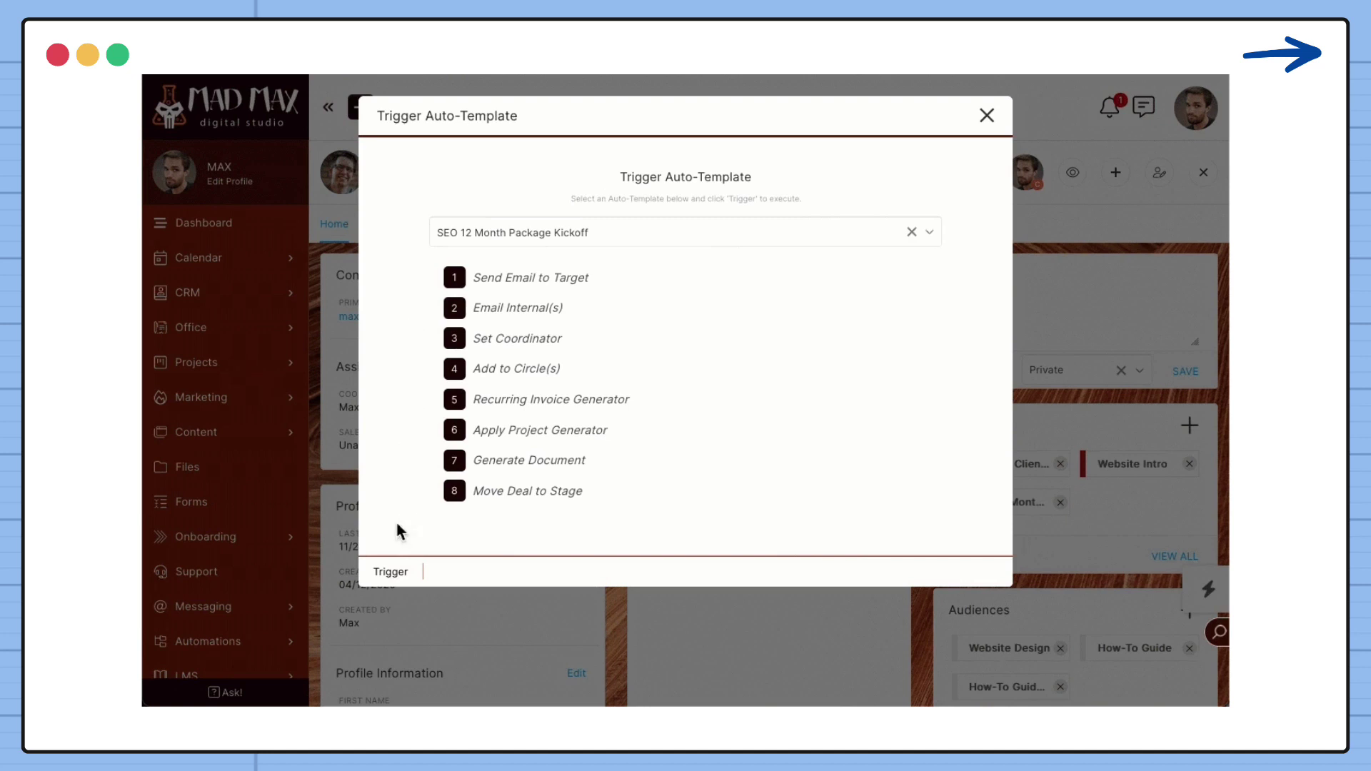
{"action": "left_click", "coordinate": [395, 572]}
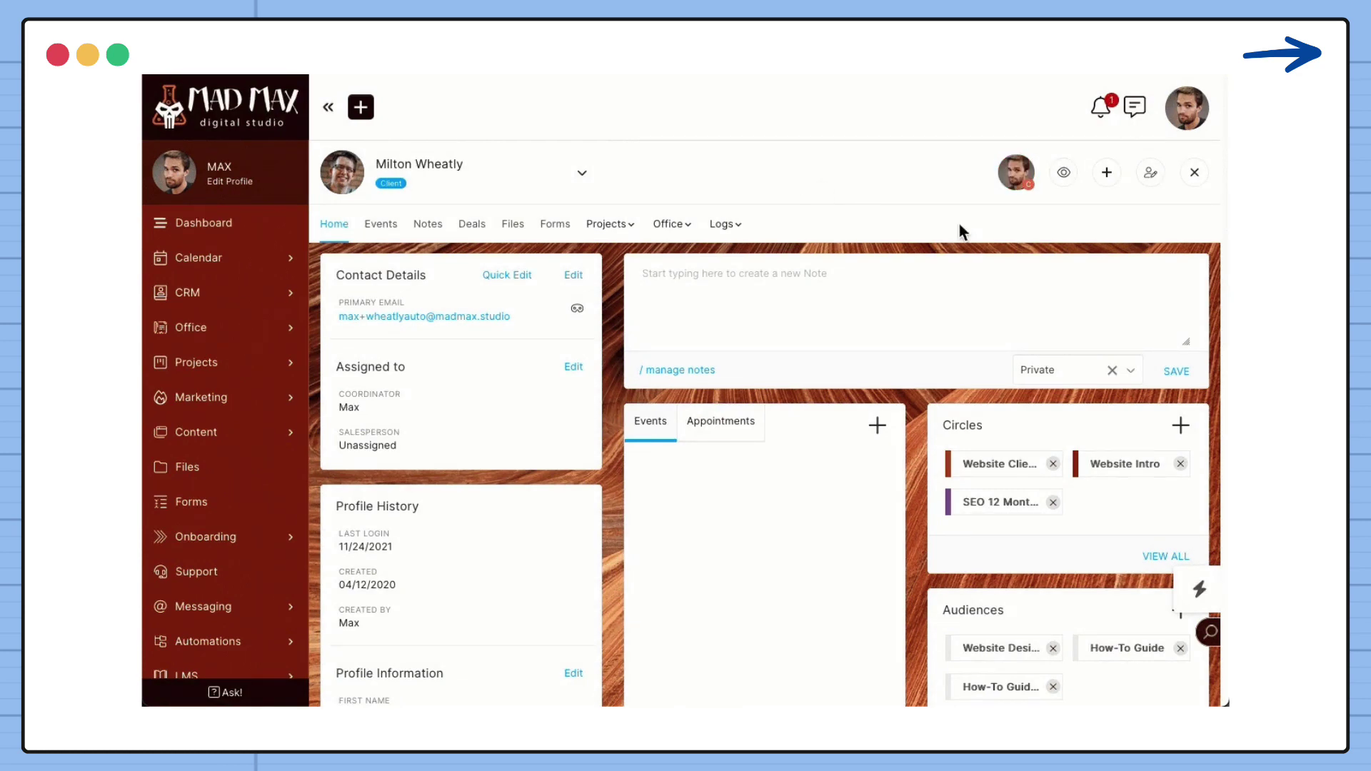
Run the SEO 12 Month Package Kickoff auto-template on the same client contact again
{"action": "left_click", "coordinate": [1113, 183]}
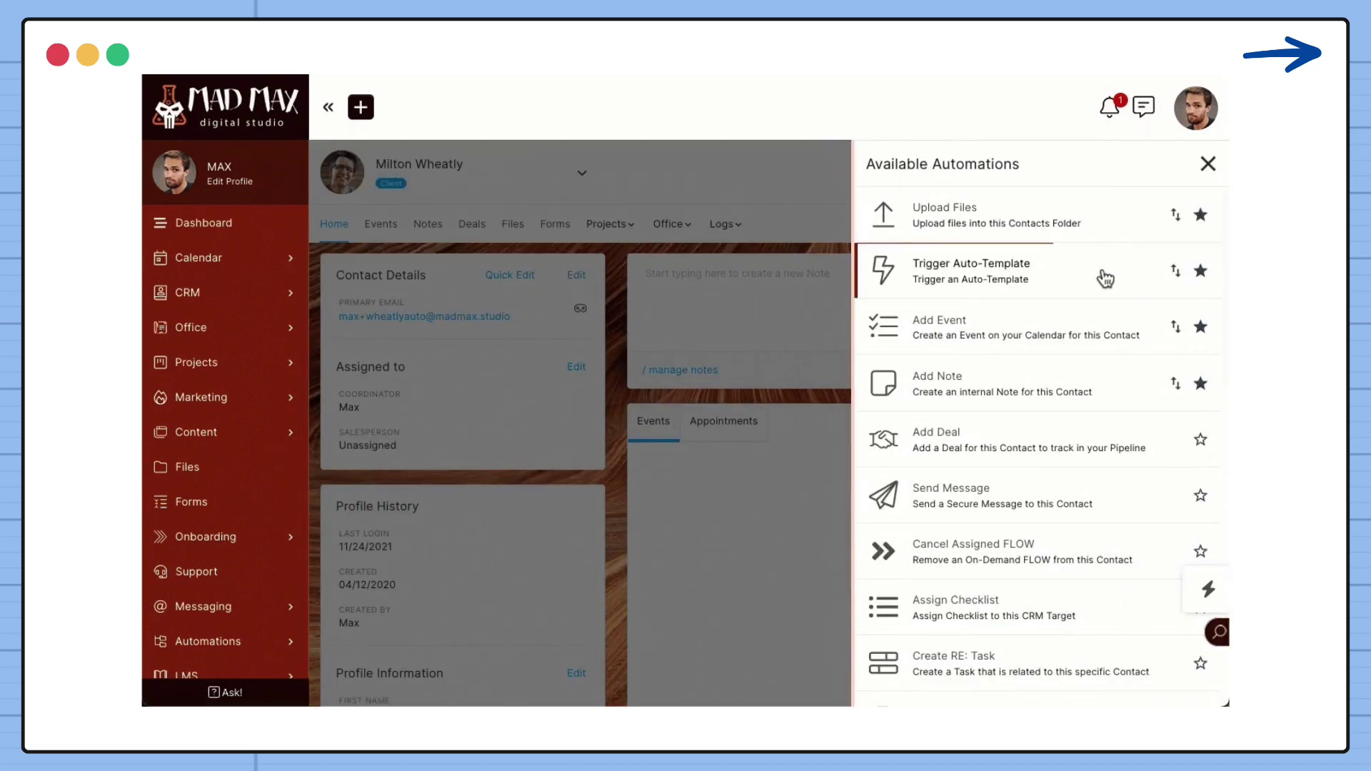
{"action": "left_click", "coordinate": [1103, 280]}
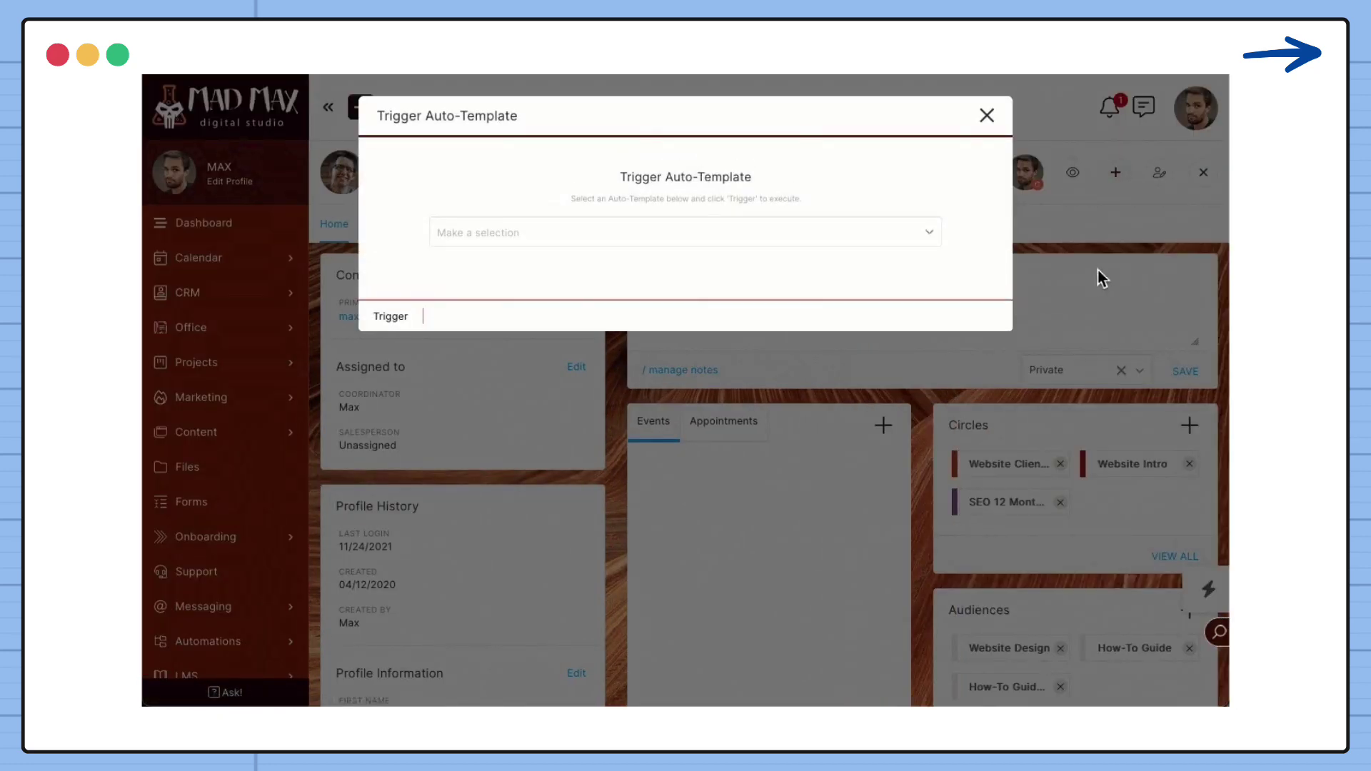
{"action": "left_click", "coordinate": [820, 243]}
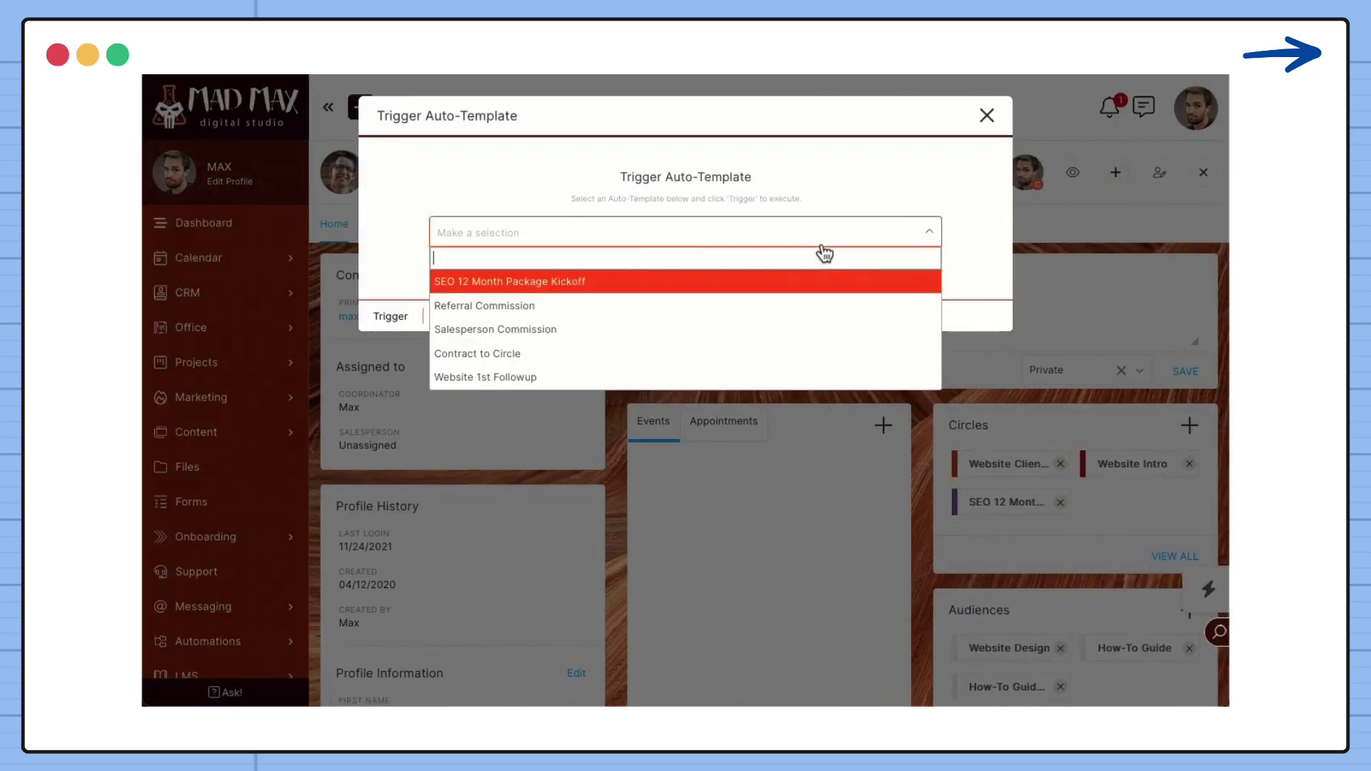
{"action": "left_click", "coordinate": [560, 283]}
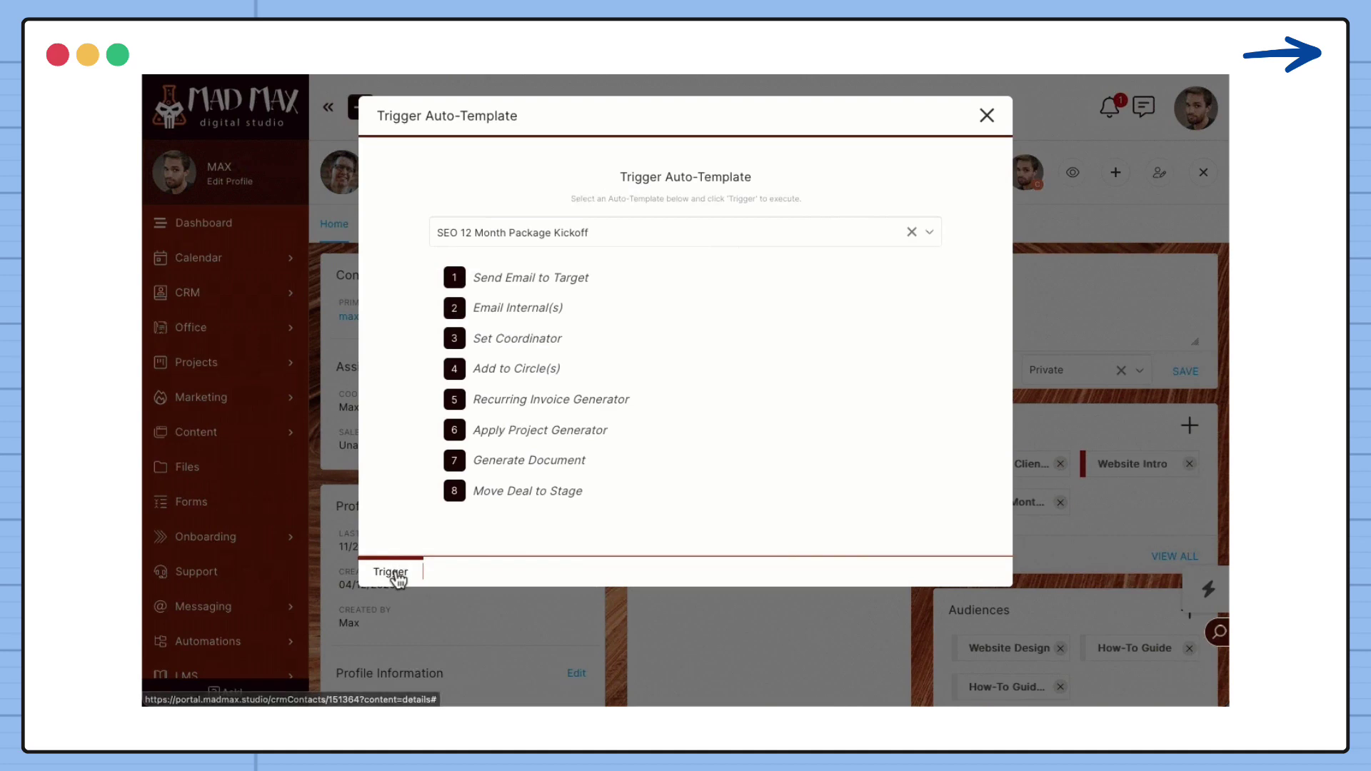
{"action": "left_click", "coordinate": [395, 573]}
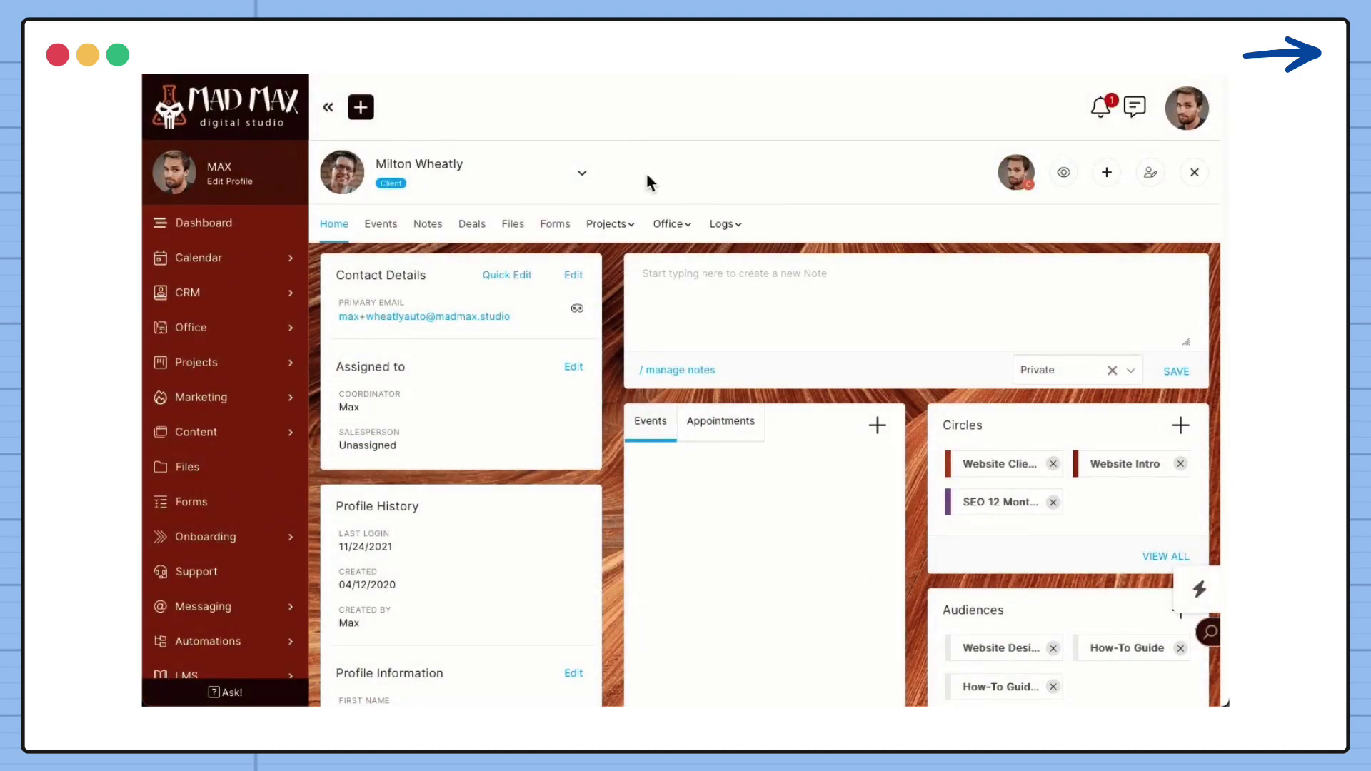
Start another auto-template trigger for the client and select SEO 12 Month Package Kickoff as the template
{"action": "left_click", "coordinate": [1109, 184]}
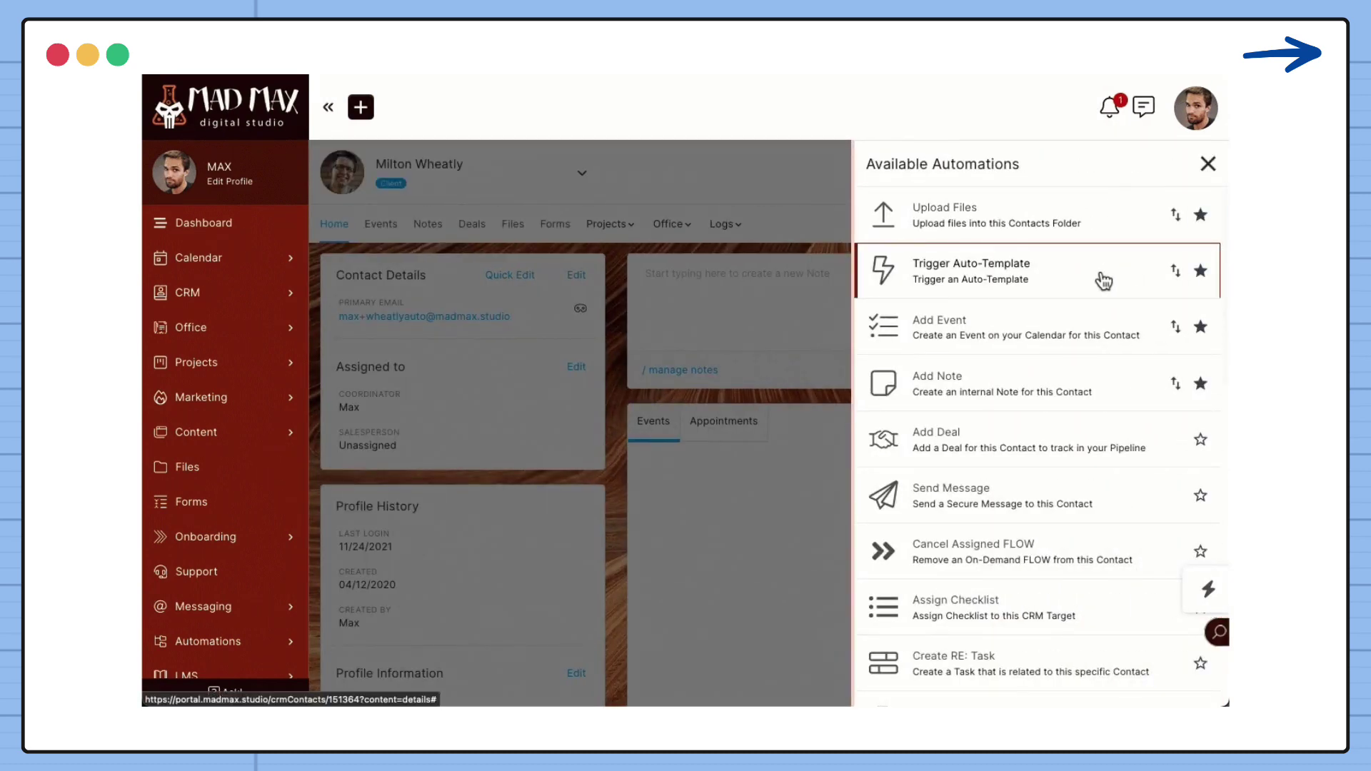
{"action": "left_click", "coordinate": [1105, 279]}
{"action": "left_click", "coordinate": [827, 242]}
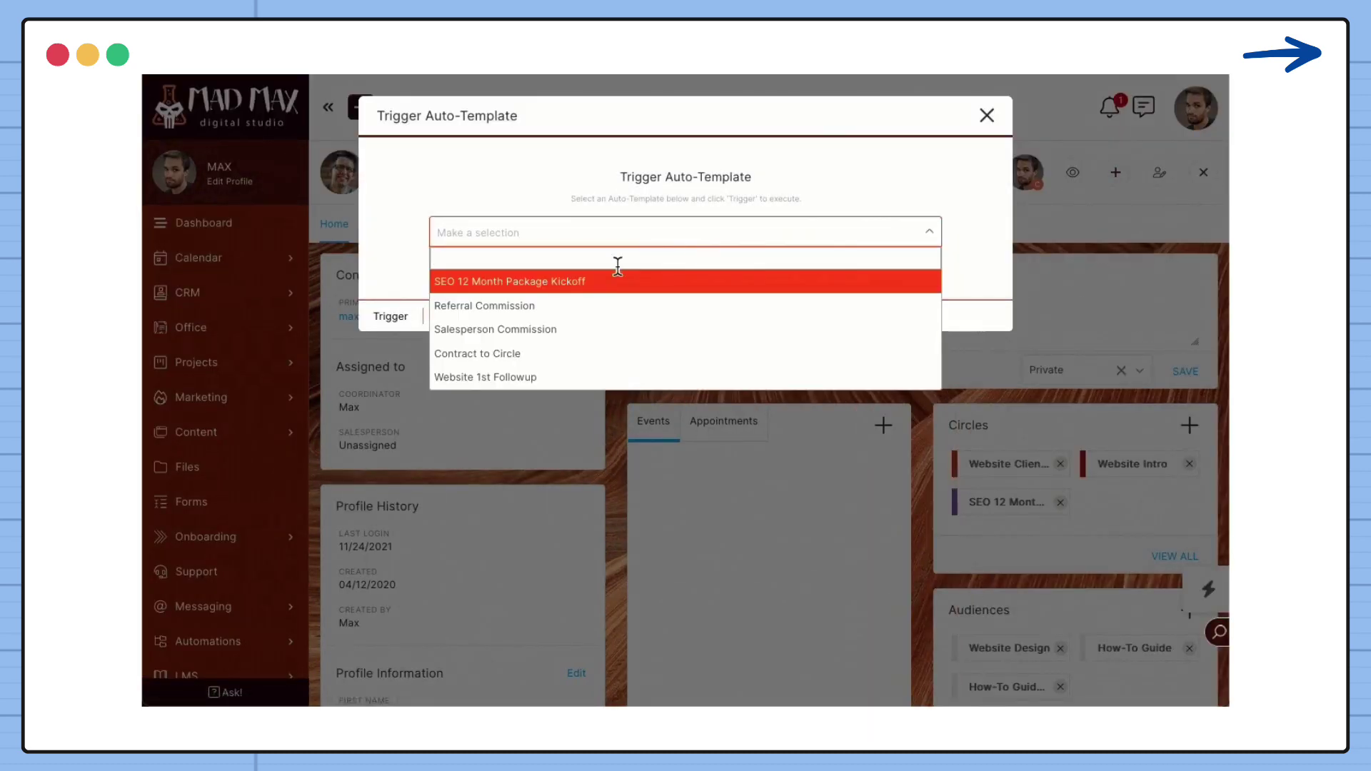
{"action": "left_click", "coordinate": [560, 283]}
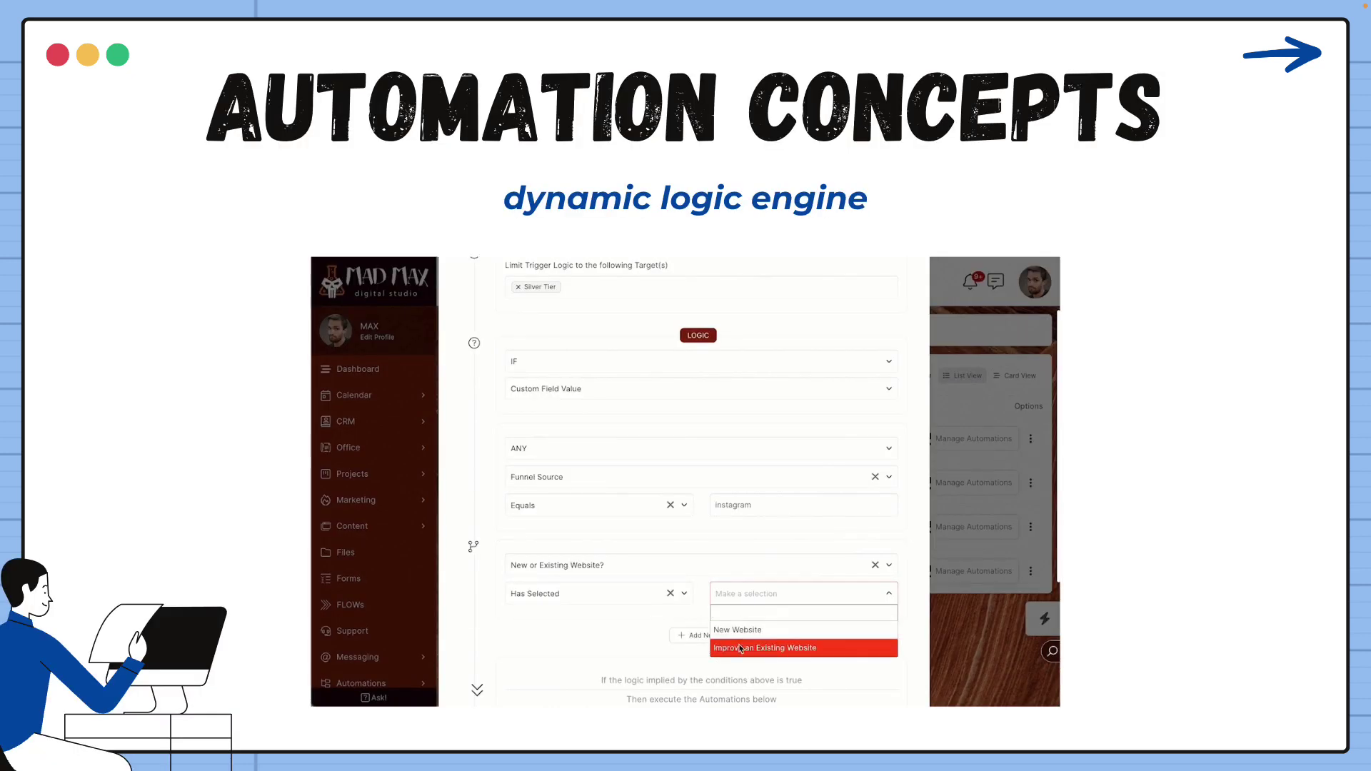
Choose Improve an Existing Website as the required value of the New or Existing Website? condition
{"action": "left_click", "coordinate": [739, 648]}
{"action": "scroll", "coordinate": [639, 638], "scroll_direction": "down", "scroll_amount": 2}
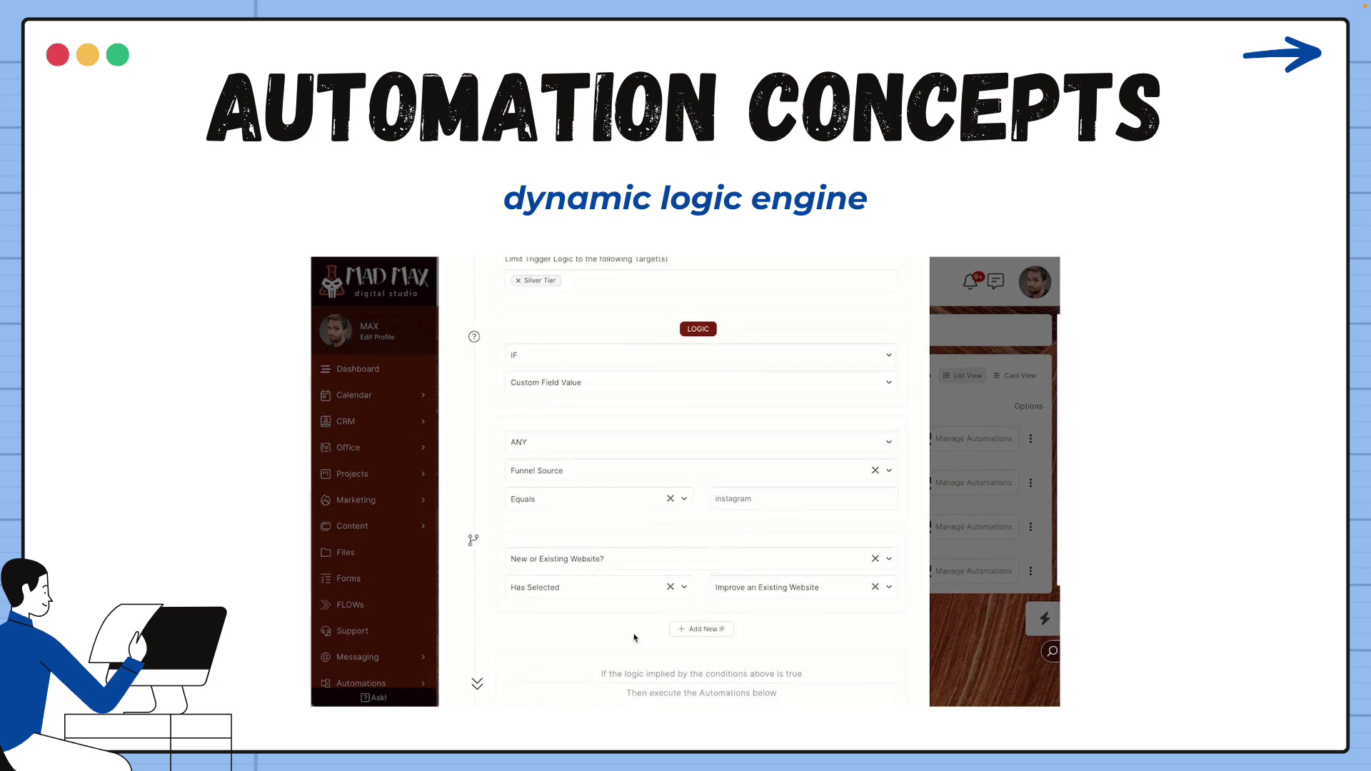
{"action": "scroll", "coordinate": [634, 638], "scroll_direction": "down", "scroll_amount": 4}
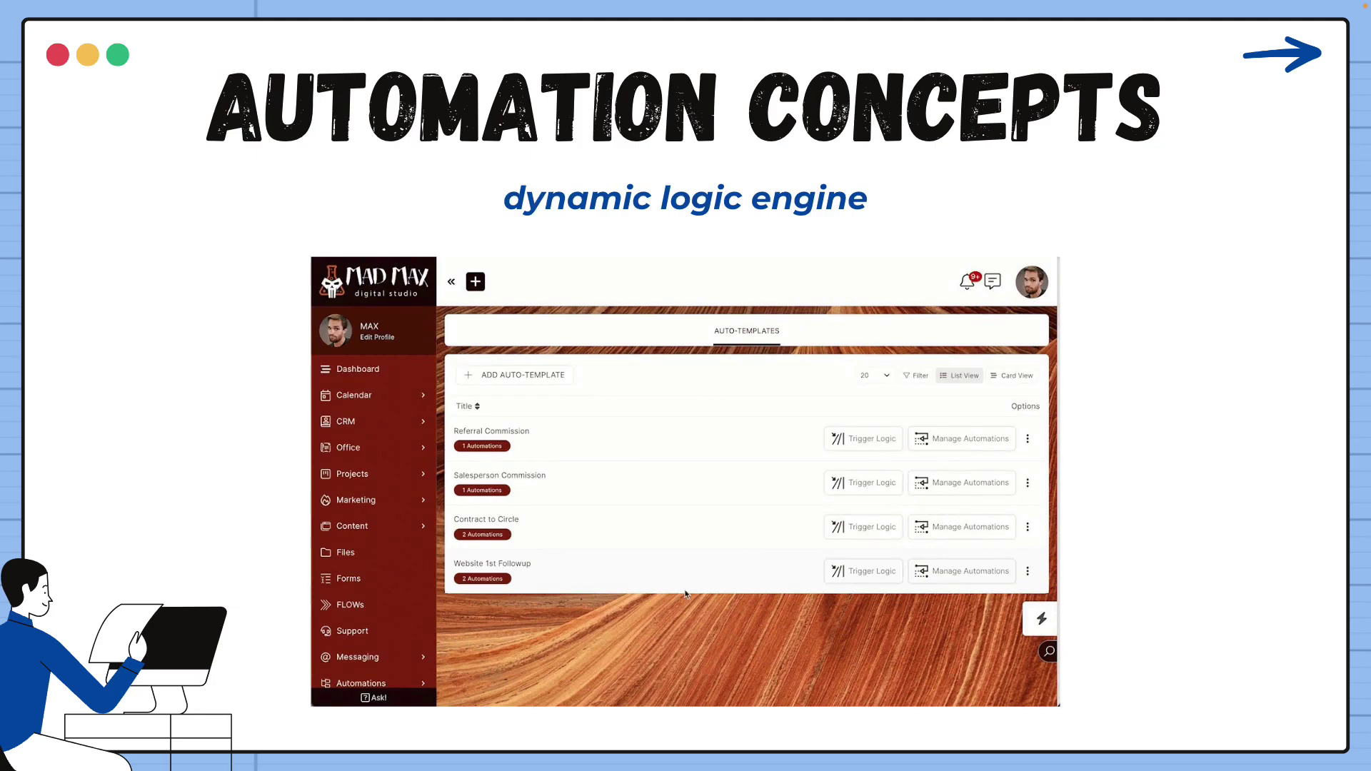
Open the trigger logic of the Website 1st Followup auto-template and limit its targets to Silver Tier
{"action": "left_click", "coordinate": [857, 577]}
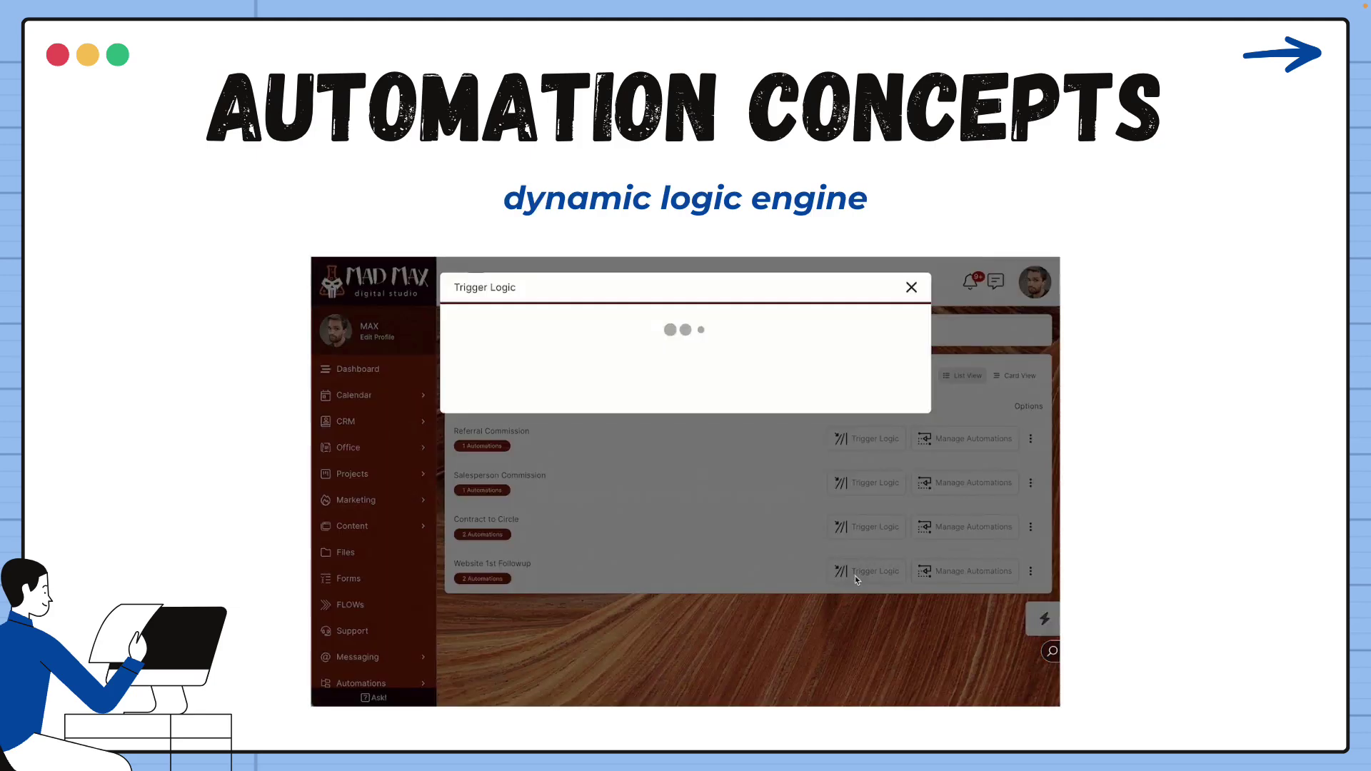
{"action": "left_click", "coordinate": [603, 383]}
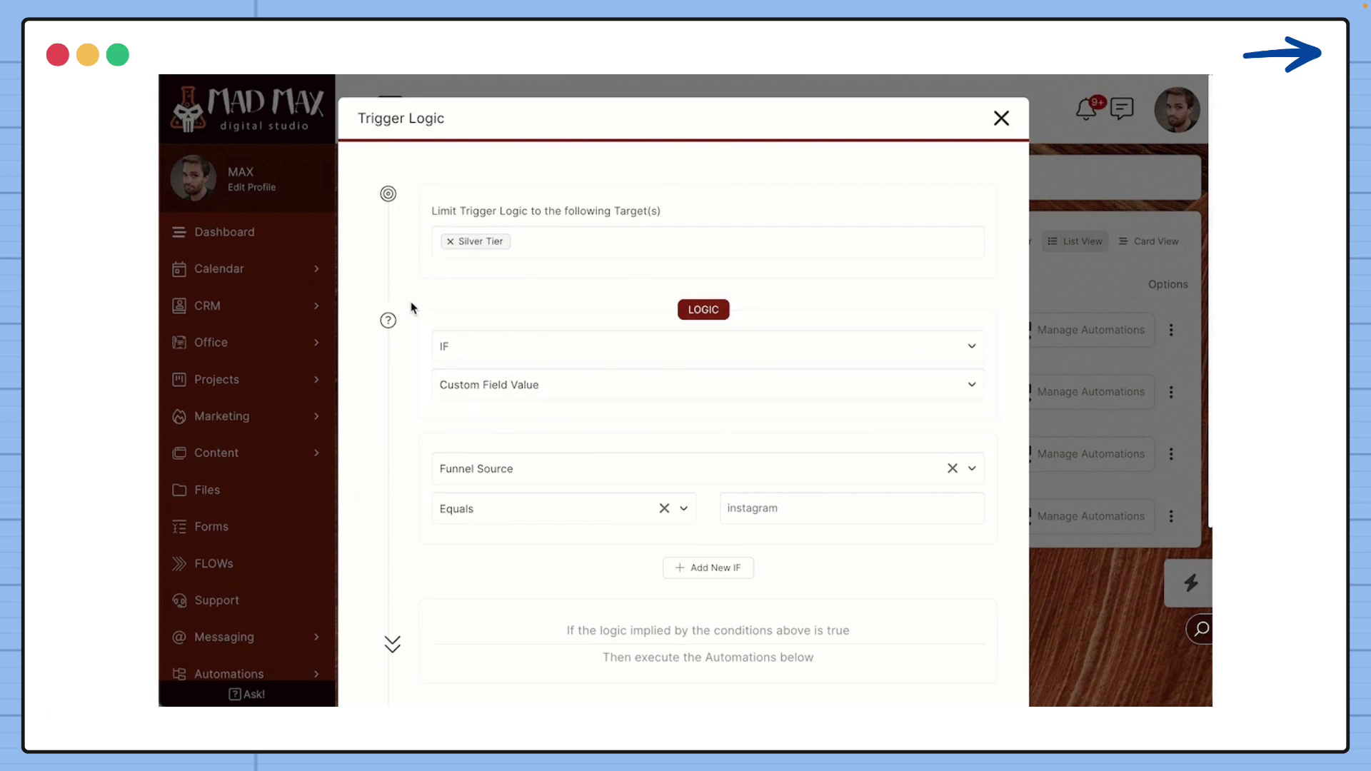
{"action": "scroll", "coordinate": [532, 369], "scroll_direction": "down", "scroll_amount": 1}
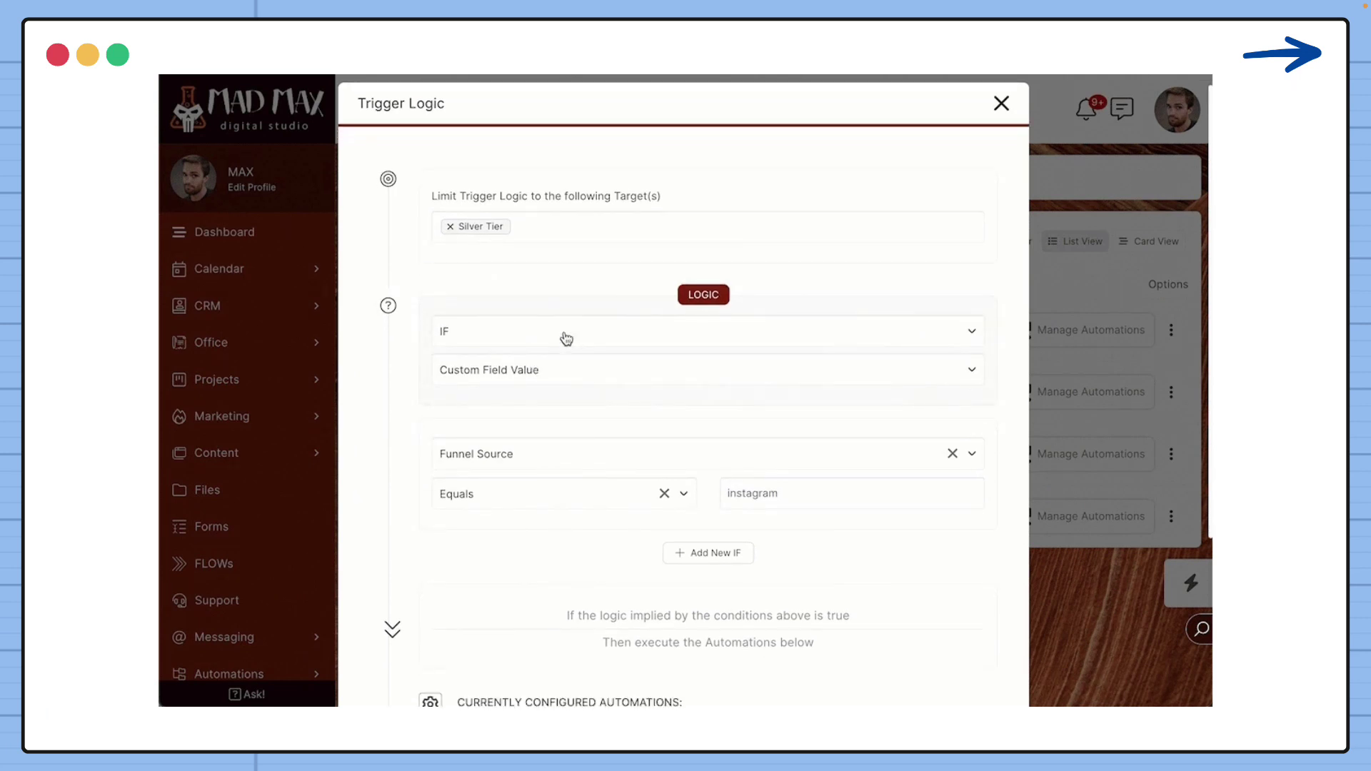
Check the field, operator and value of the Funnel Source condition, and add a second IF condition
{"action": "left_click", "coordinate": [557, 466]}
{"action": "left_click", "coordinate": [555, 467]}
{"action": "left_click", "coordinate": [546, 499]}
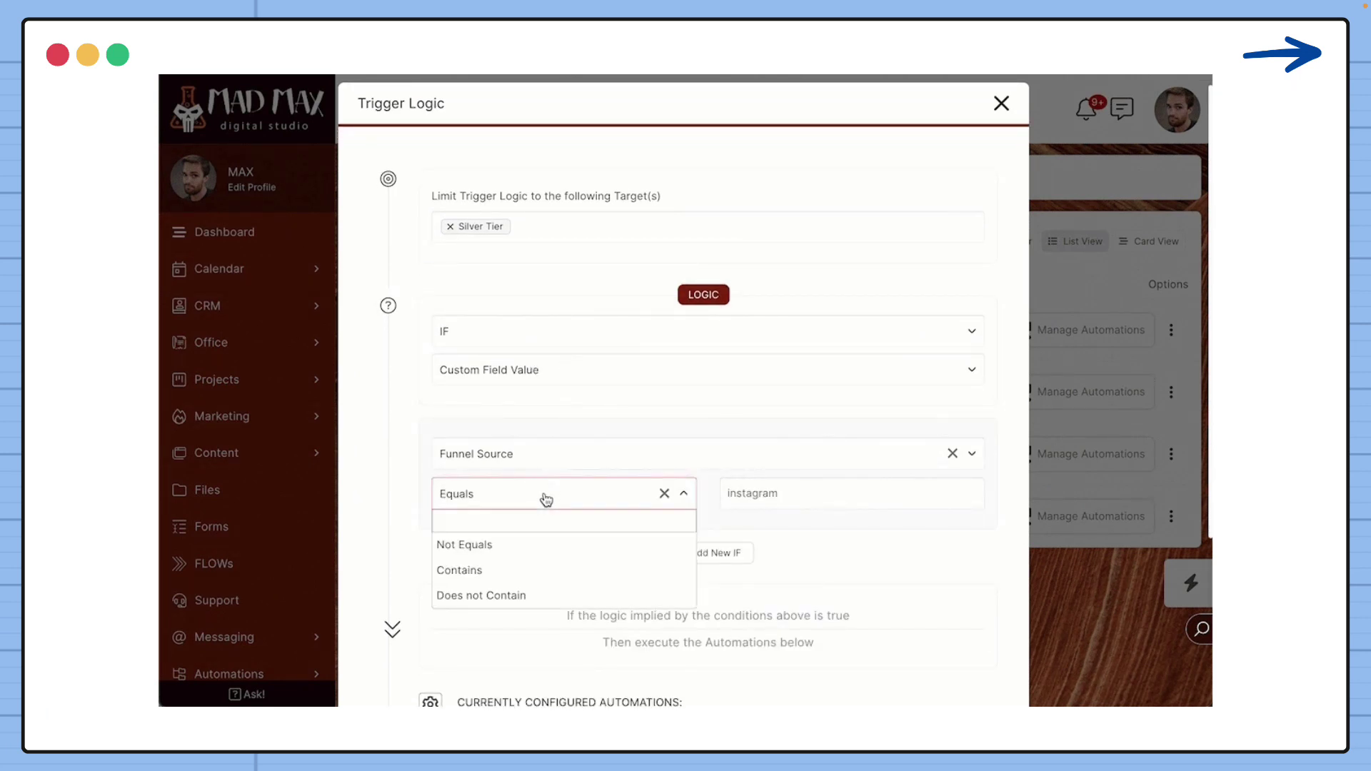
{"action": "left_click", "coordinate": [546, 499]}
{"action": "left_click", "coordinate": [787, 490]}
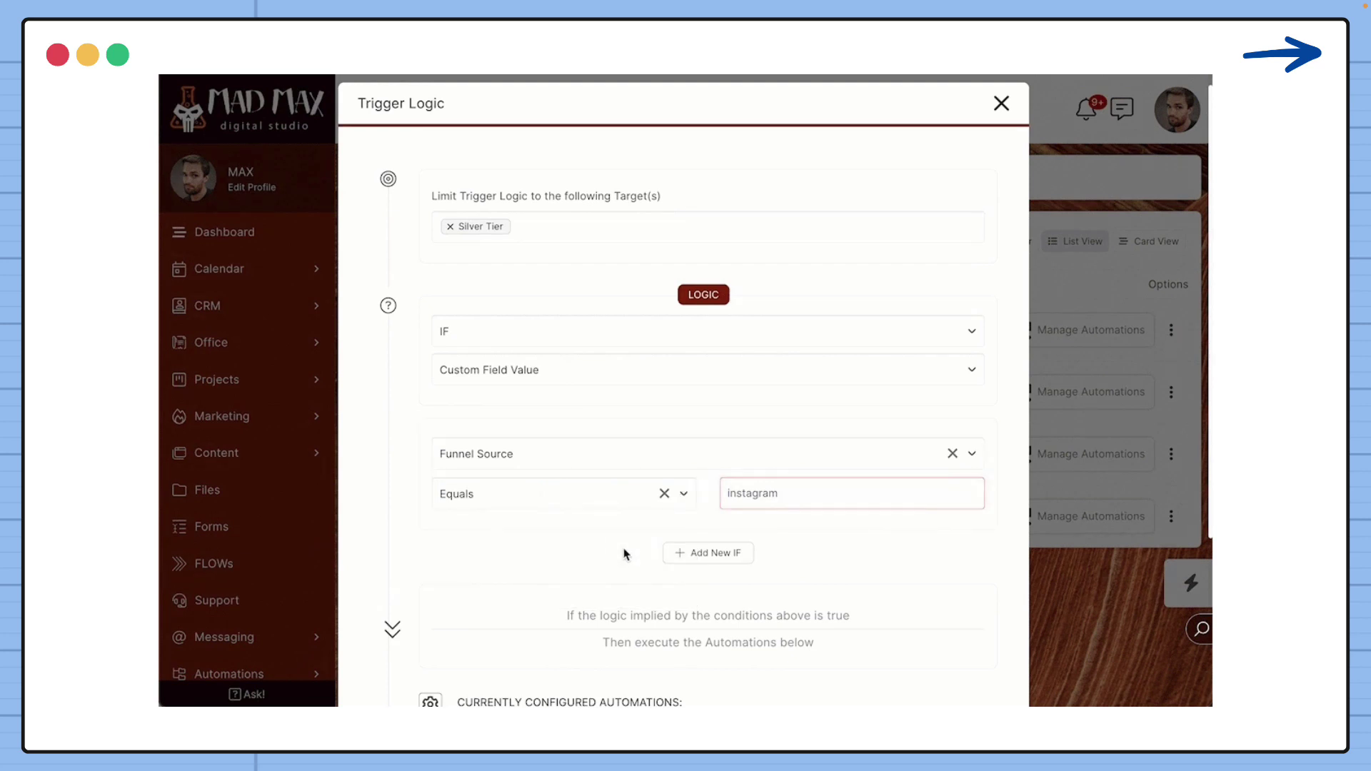
{"action": "left_click", "coordinate": [686, 554]}
{"action": "scroll", "coordinate": [628, 566], "scroll_direction": "down", "scroll_amount": 3}
{"action": "left_click", "coordinate": [591, 520]}
{"action": "scroll", "coordinate": [576, 603], "scroll_direction": "down", "scroll_amount": 6}
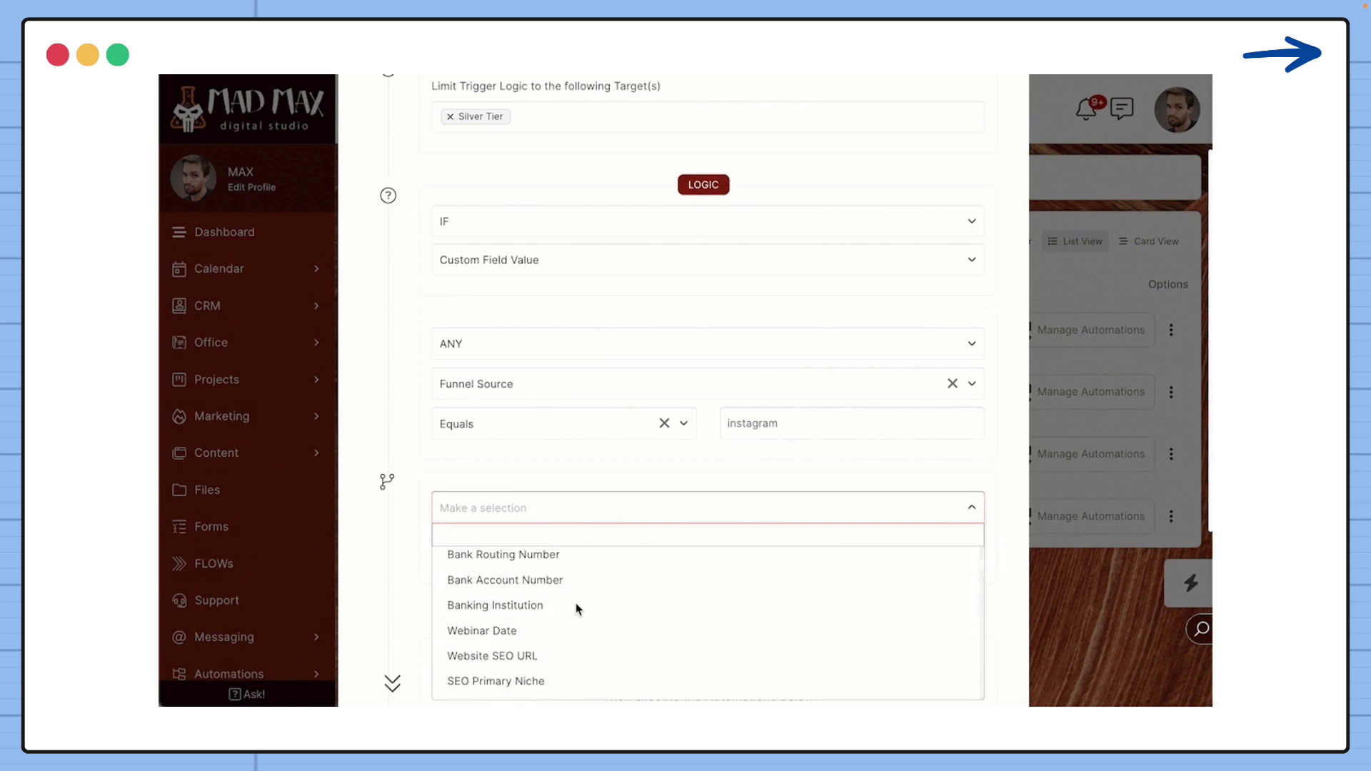
{"action": "left_click", "coordinate": [558, 630]}
{"action": "left_click", "coordinate": [595, 551]}
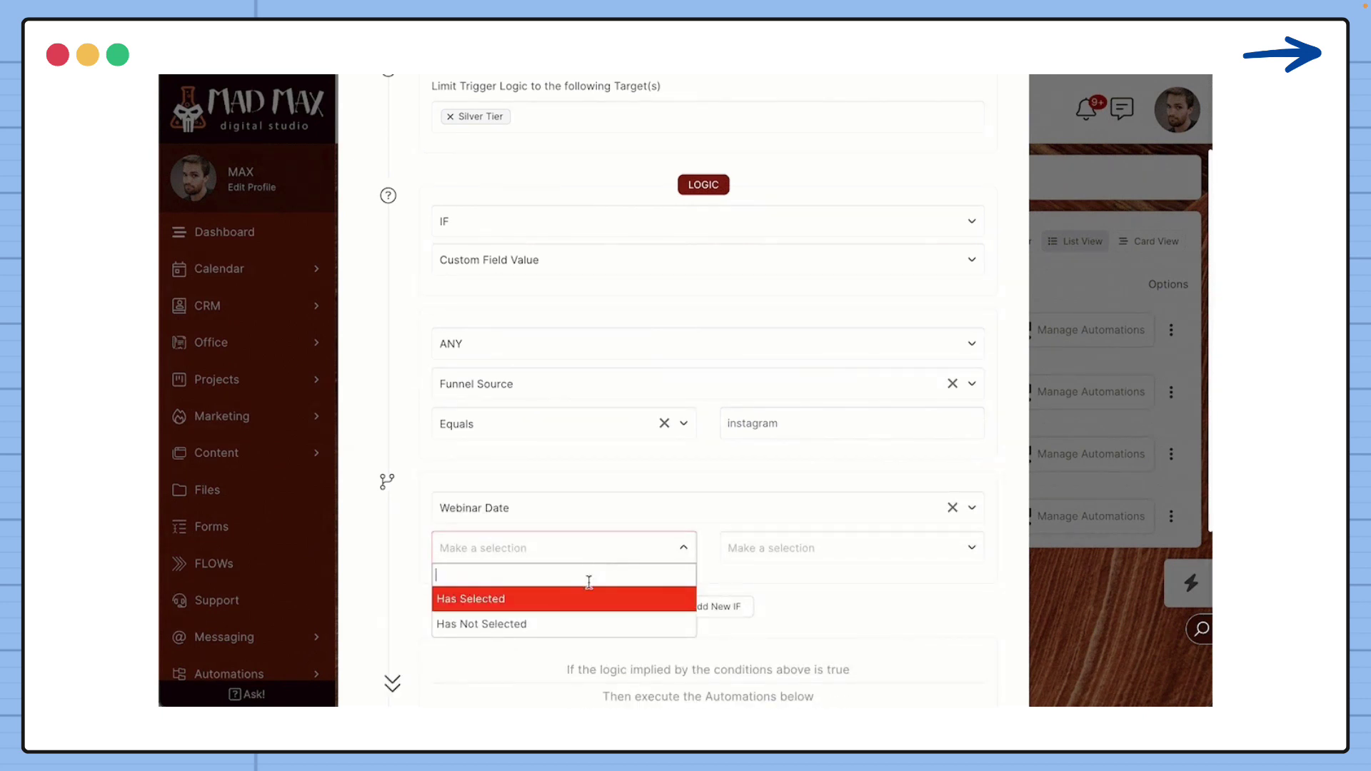
{"action": "left_click", "coordinate": [607, 594]}
{"action": "left_click", "coordinate": [664, 549]}
{"action": "left_click", "coordinate": [952, 508]}
{"action": "left_click", "coordinate": [418, 536]}
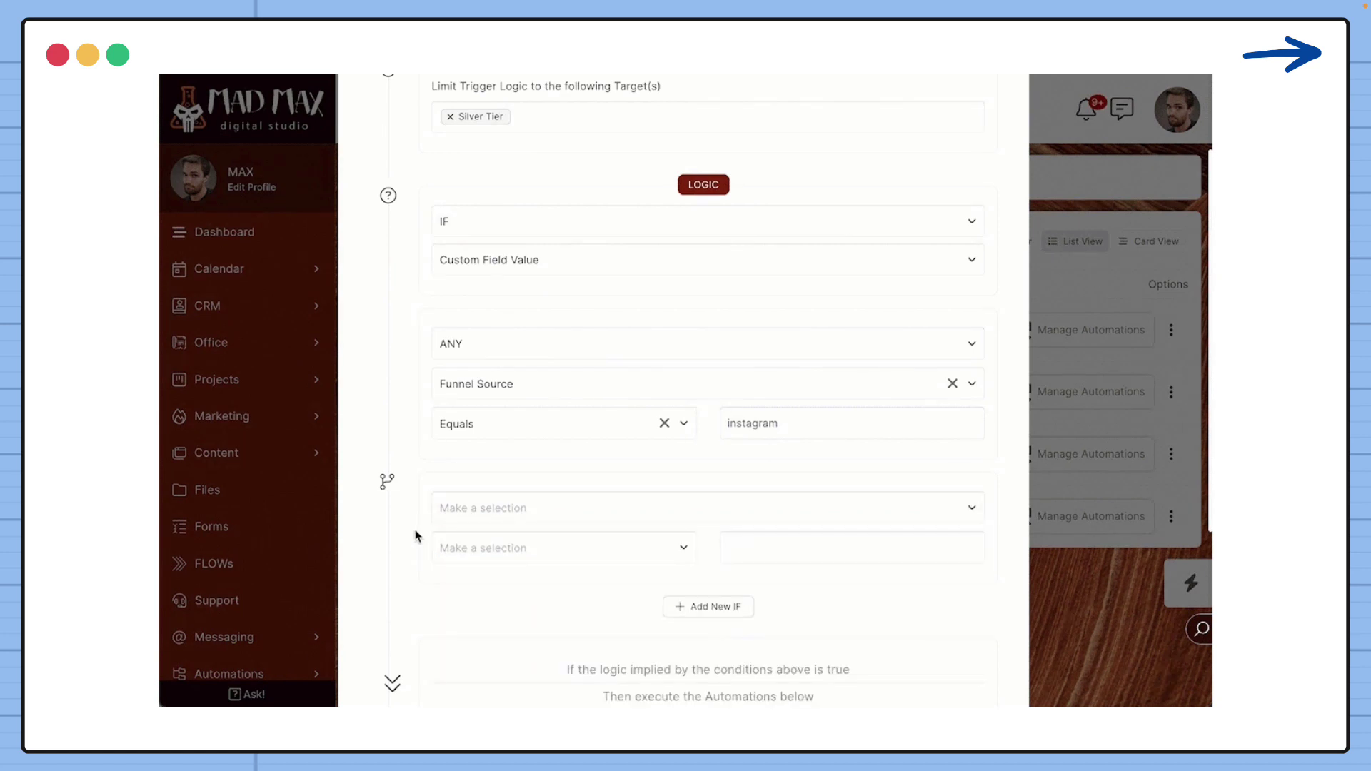
Set the second condition to New or Existing Website? with Has Selected and the value Improve an Existing Website
{"action": "left_click", "coordinate": [498, 511]}
{"action": "scroll", "coordinate": [512, 615], "scroll_direction": "down", "scroll_amount": 4}
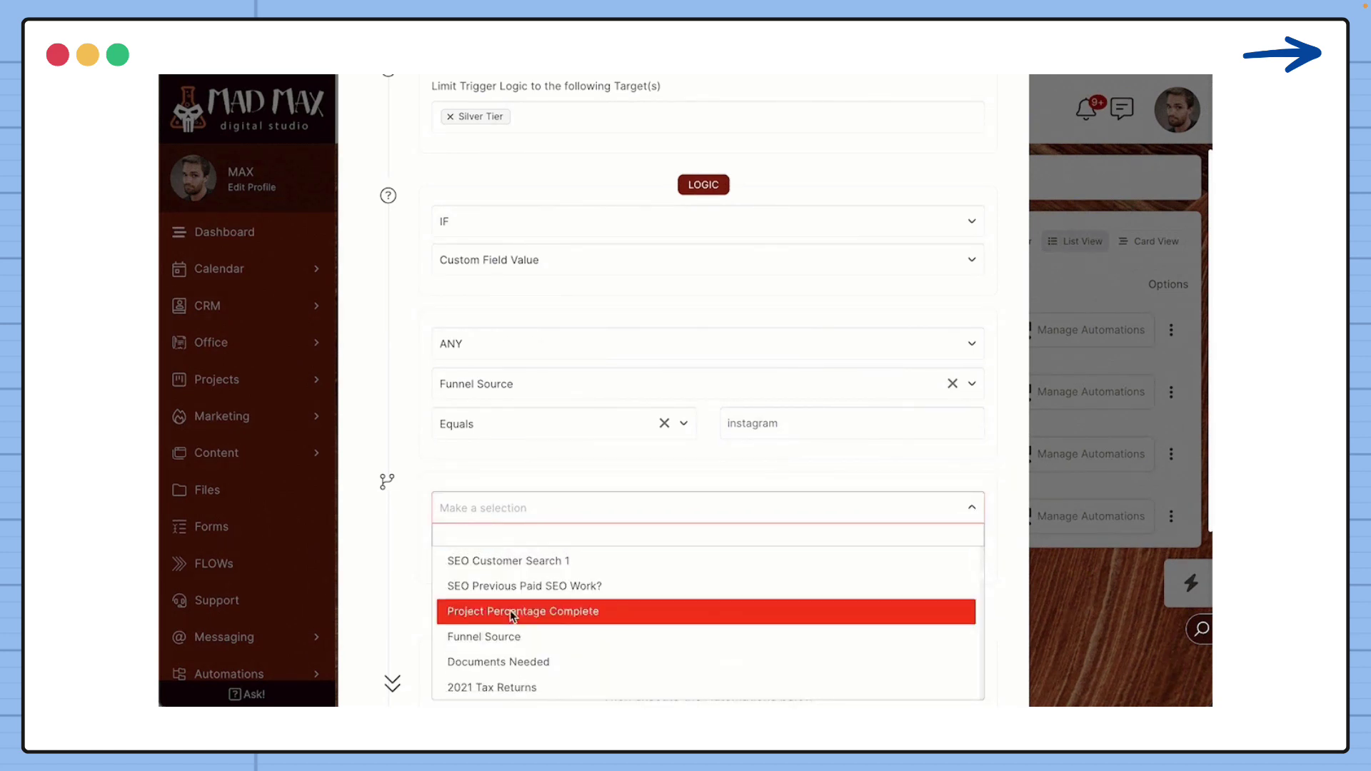
{"action": "scroll", "coordinate": [542, 643], "scroll_direction": "down", "scroll_amount": 5}
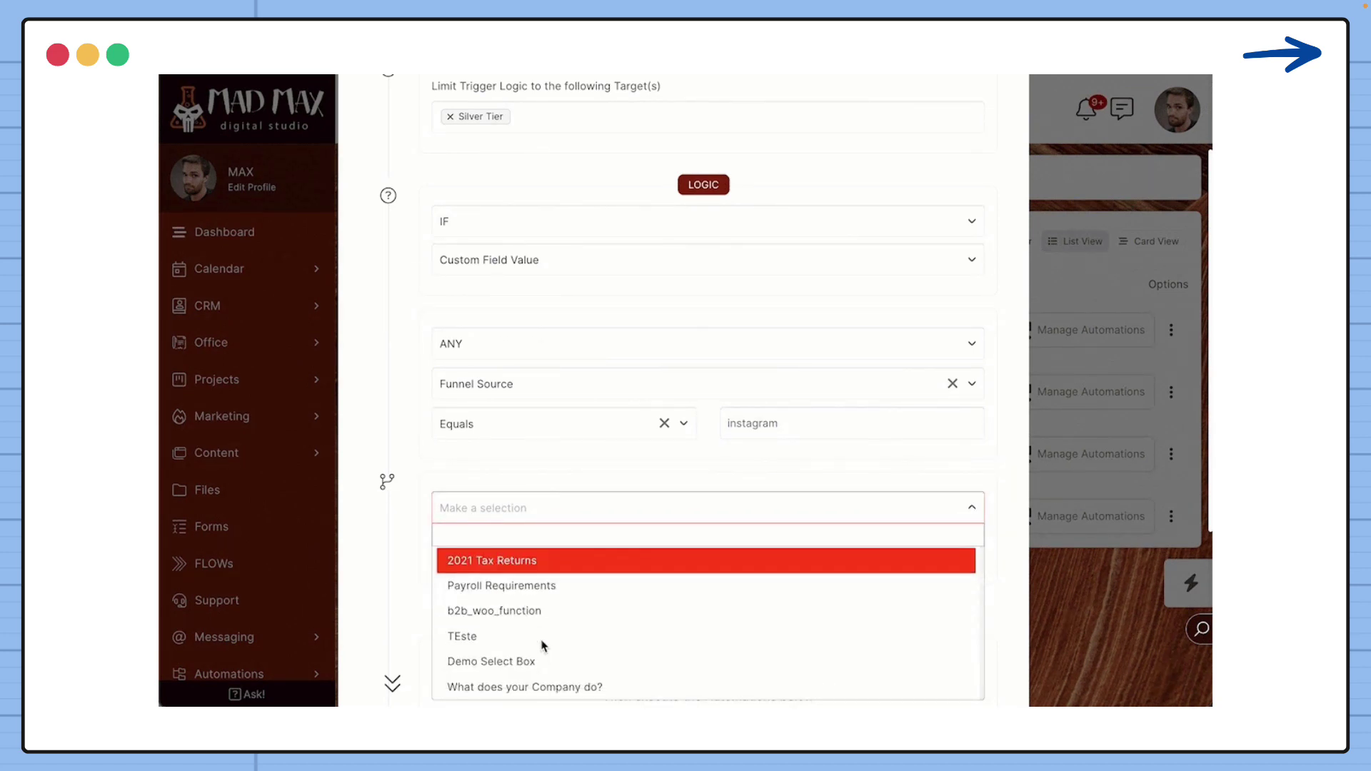
{"action": "left_click", "coordinate": [543, 640]}
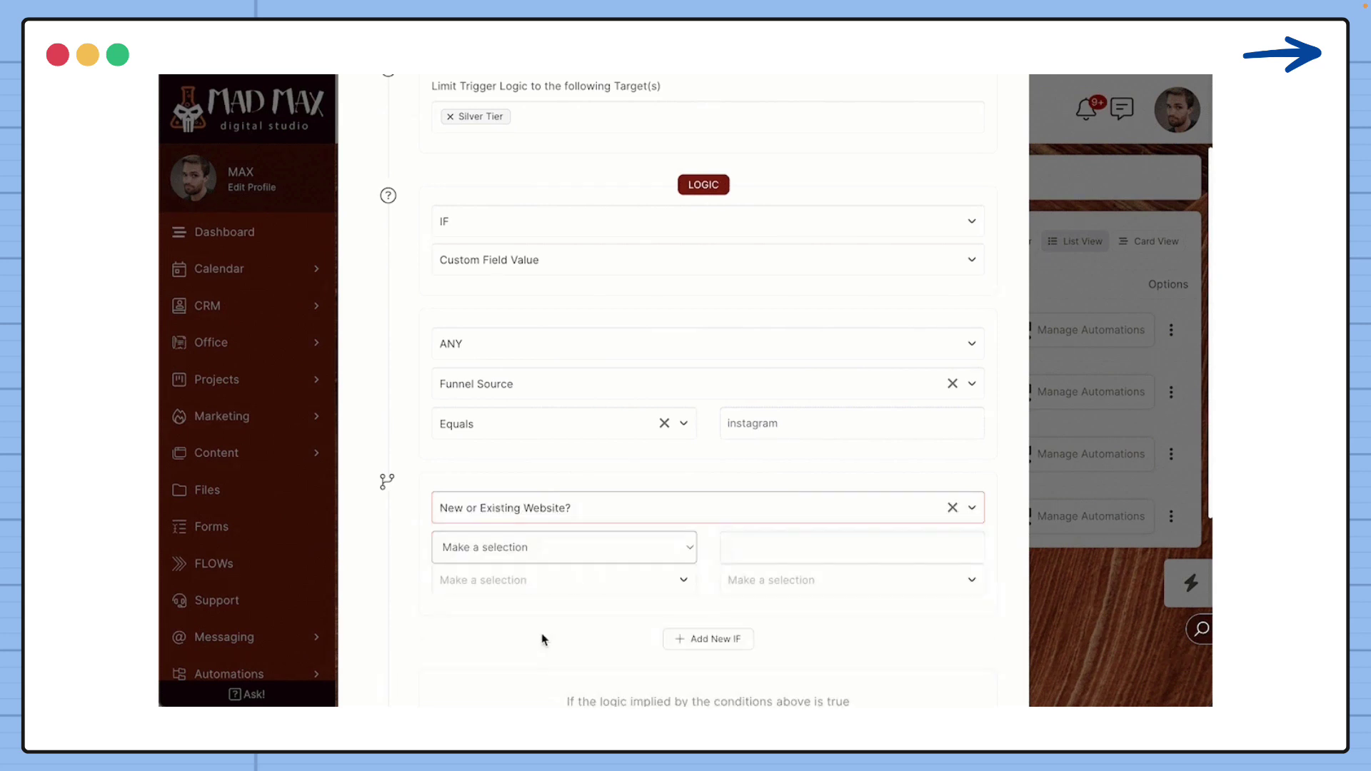
{"action": "left_click", "coordinate": [548, 558]}
{"action": "left_click", "coordinate": [524, 596]}
{"action": "left_click", "coordinate": [754, 558]}
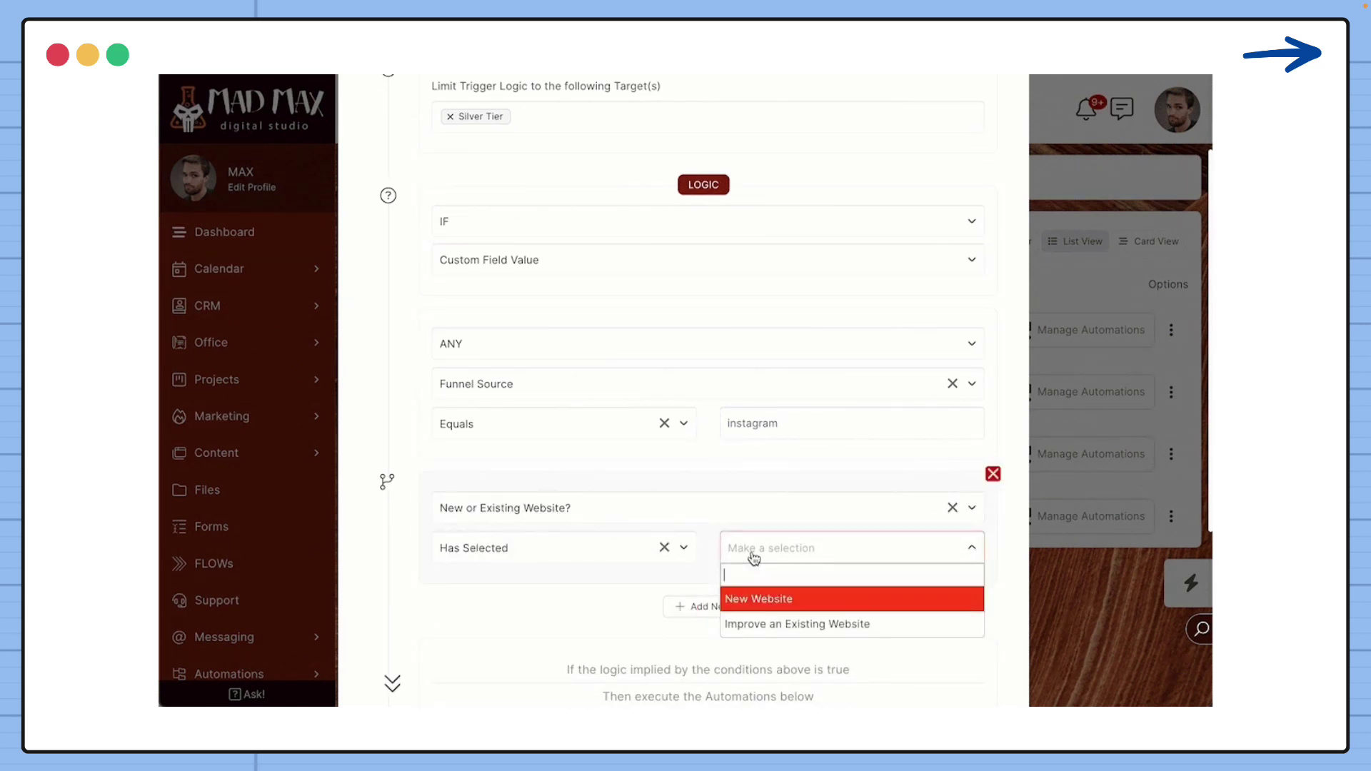
{"action": "left_click", "coordinate": [763, 626]}
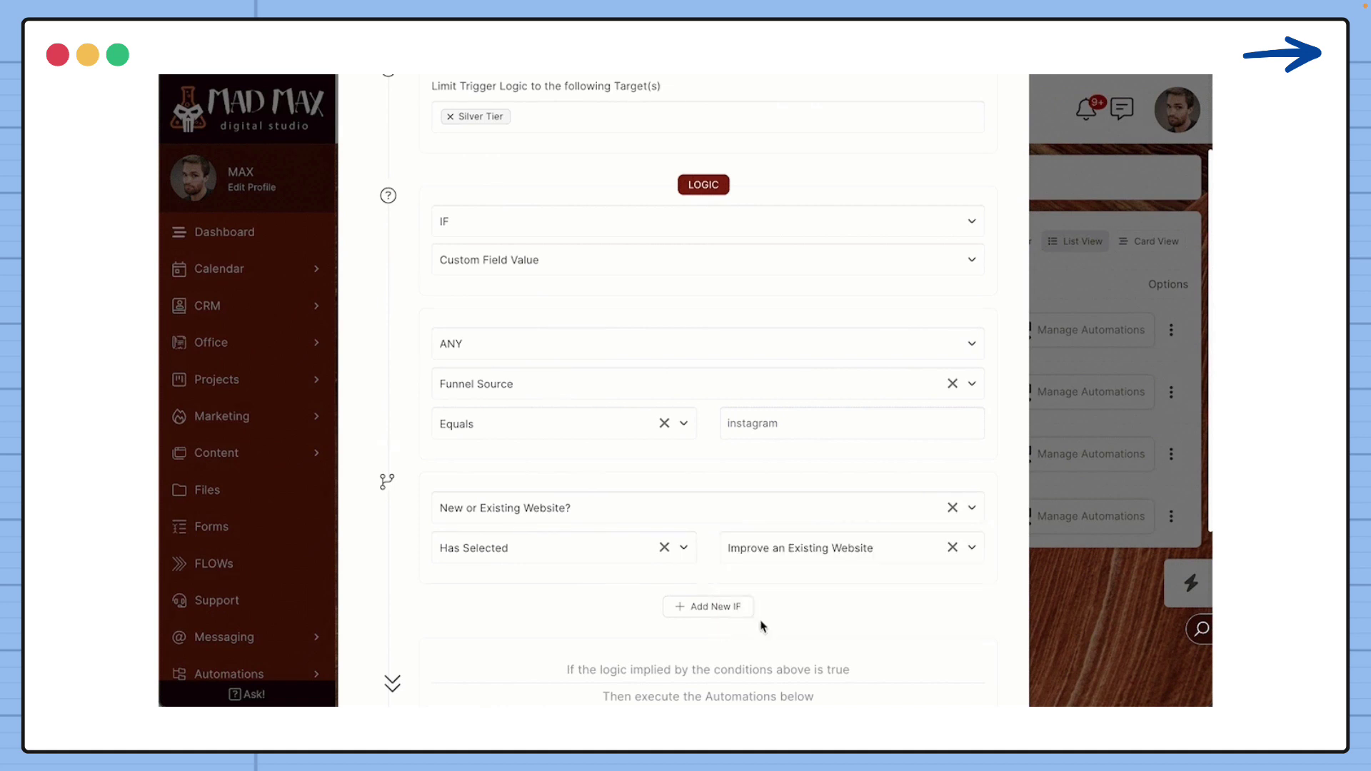
Open the auto-template's automation configuration from the trigger logic, browse the automation types that can be added, and close it
{"action": "scroll", "coordinate": [614, 611], "scroll_direction": "down", "scroll_amount": 2}
{"action": "scroll", "coordinate": [613, 611], "scroll_direction": "down", "scroll_amount": 5}
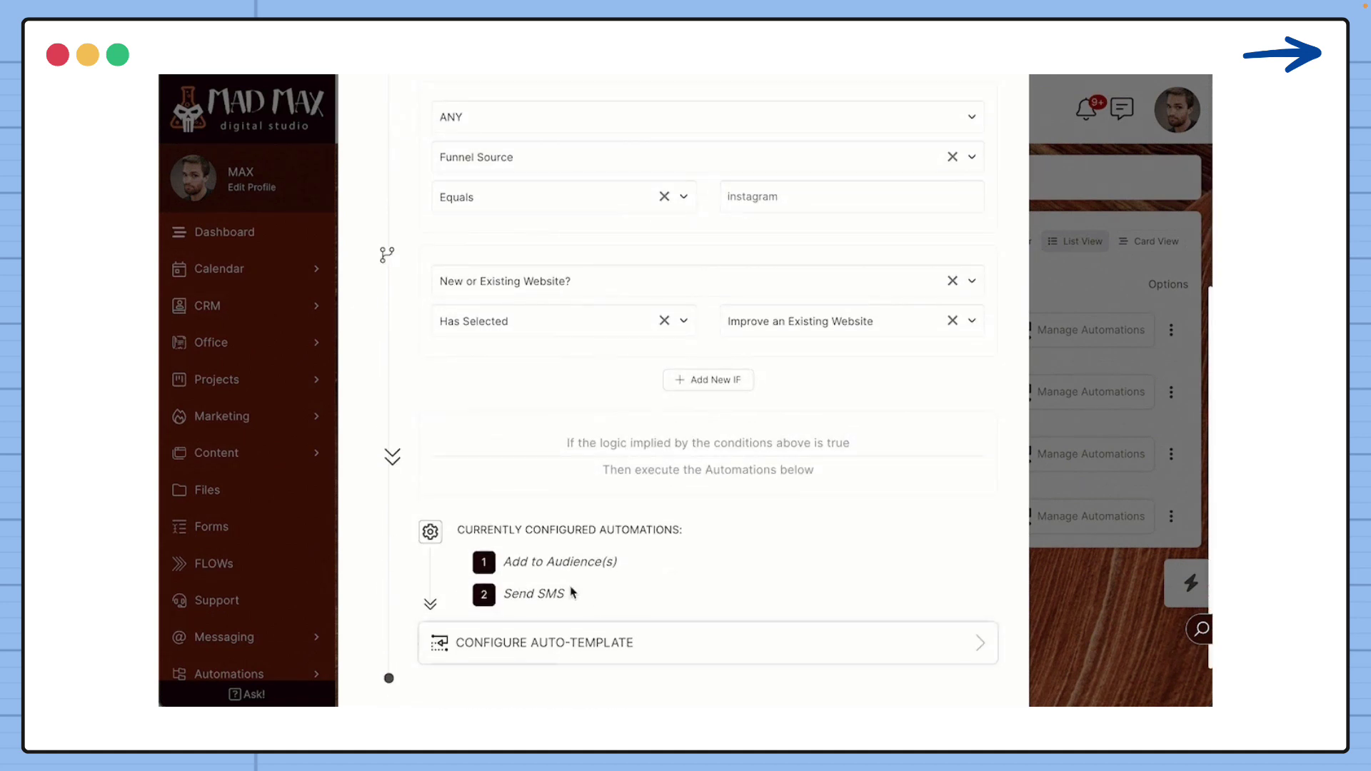
{"action": "left_click", "coordinate": [490, 645]}
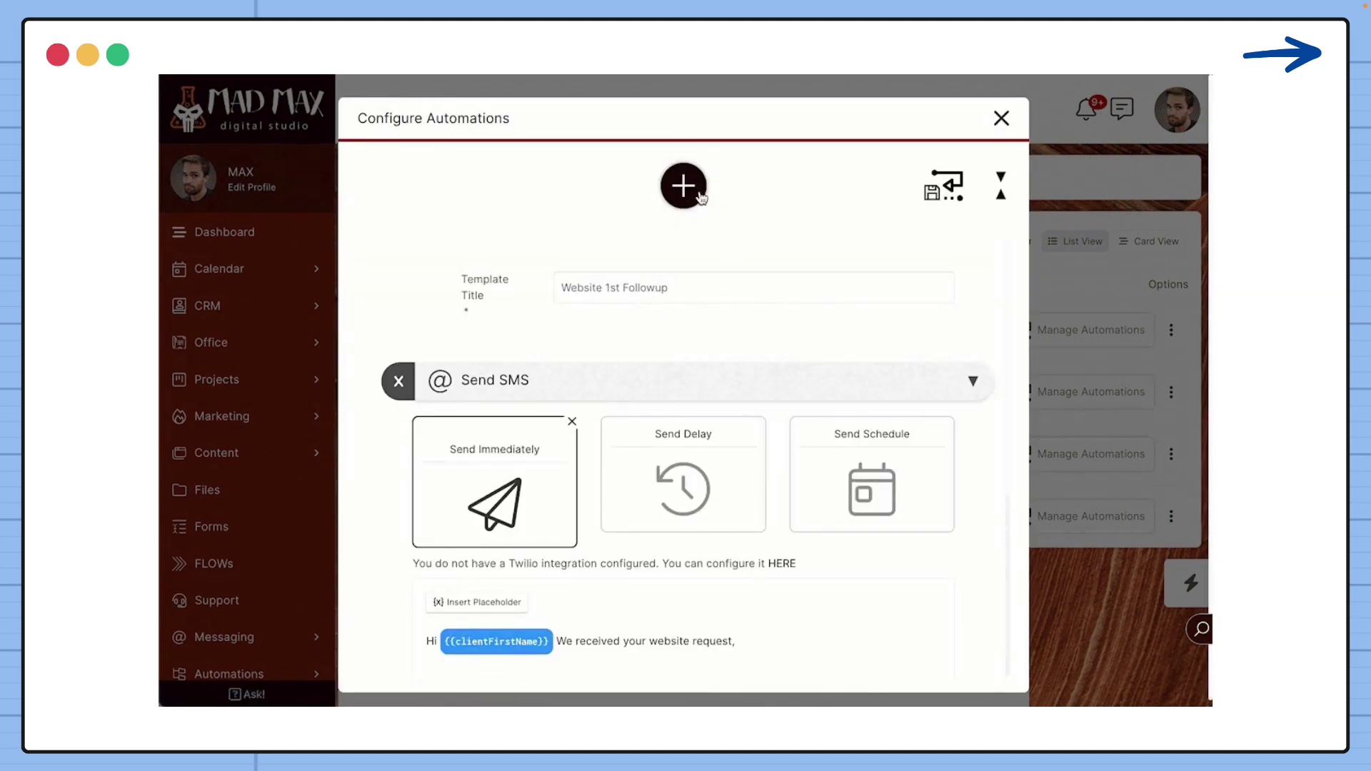
{"action": "left_click", "coordinate": [695, 191]}
{"action": "scroll", "coordinate": [667, 346], "scroll_direction": "down", "scroll_amount": 8}
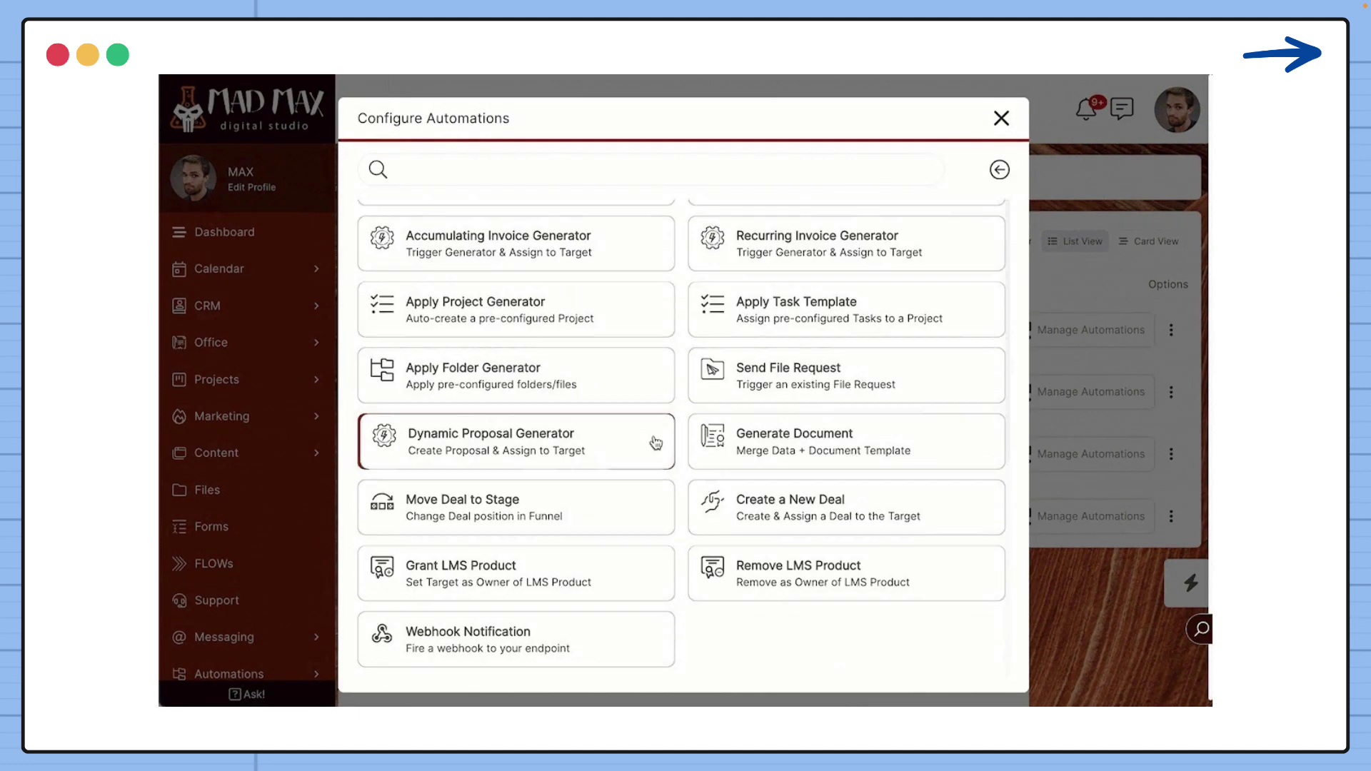
{"action": "scroll", "coordinate": [894, 295], "scroll_direction": "up", "scroll_amount": 3}
{"action": "scroll", "coordinate": [894, 295], "scroll_direction": "up", "scroll_amount": 5}
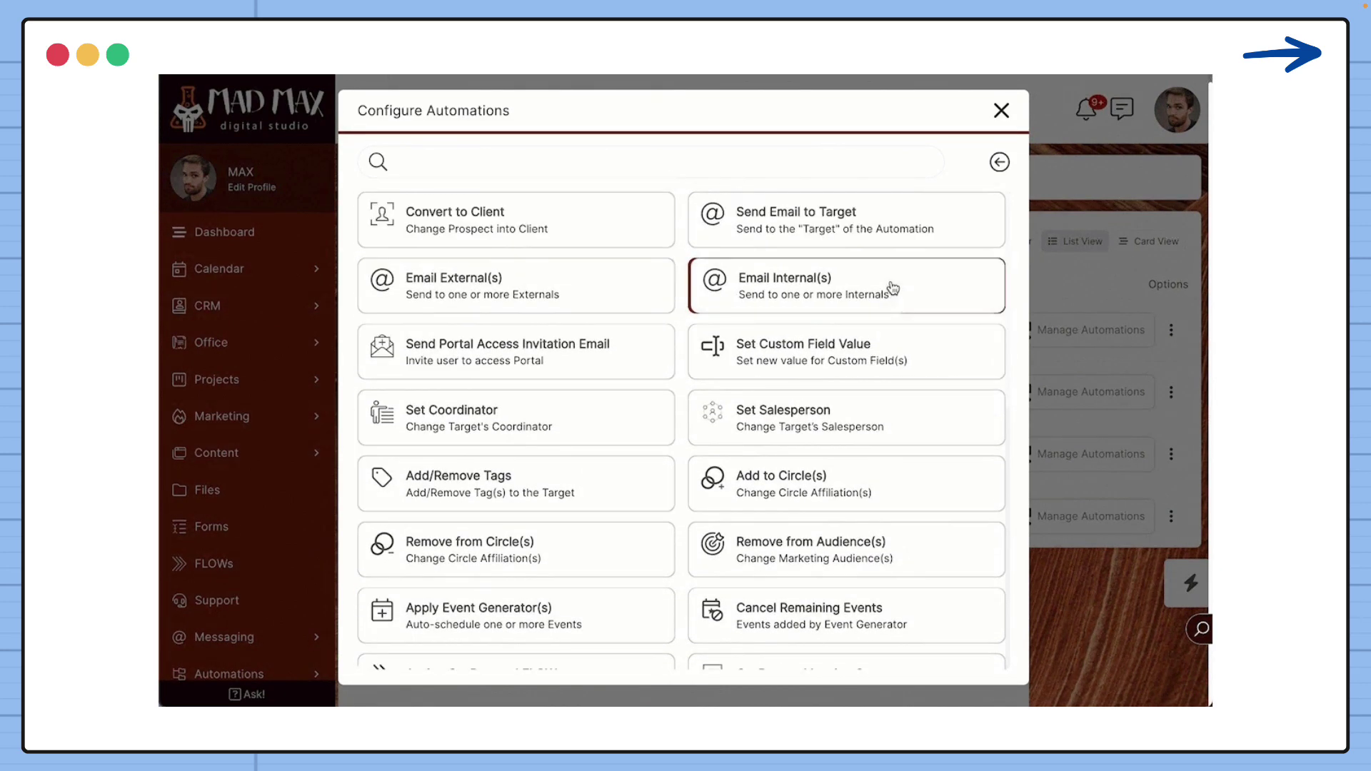
{"action": "left_click", "coordinate": [1001, 118]}
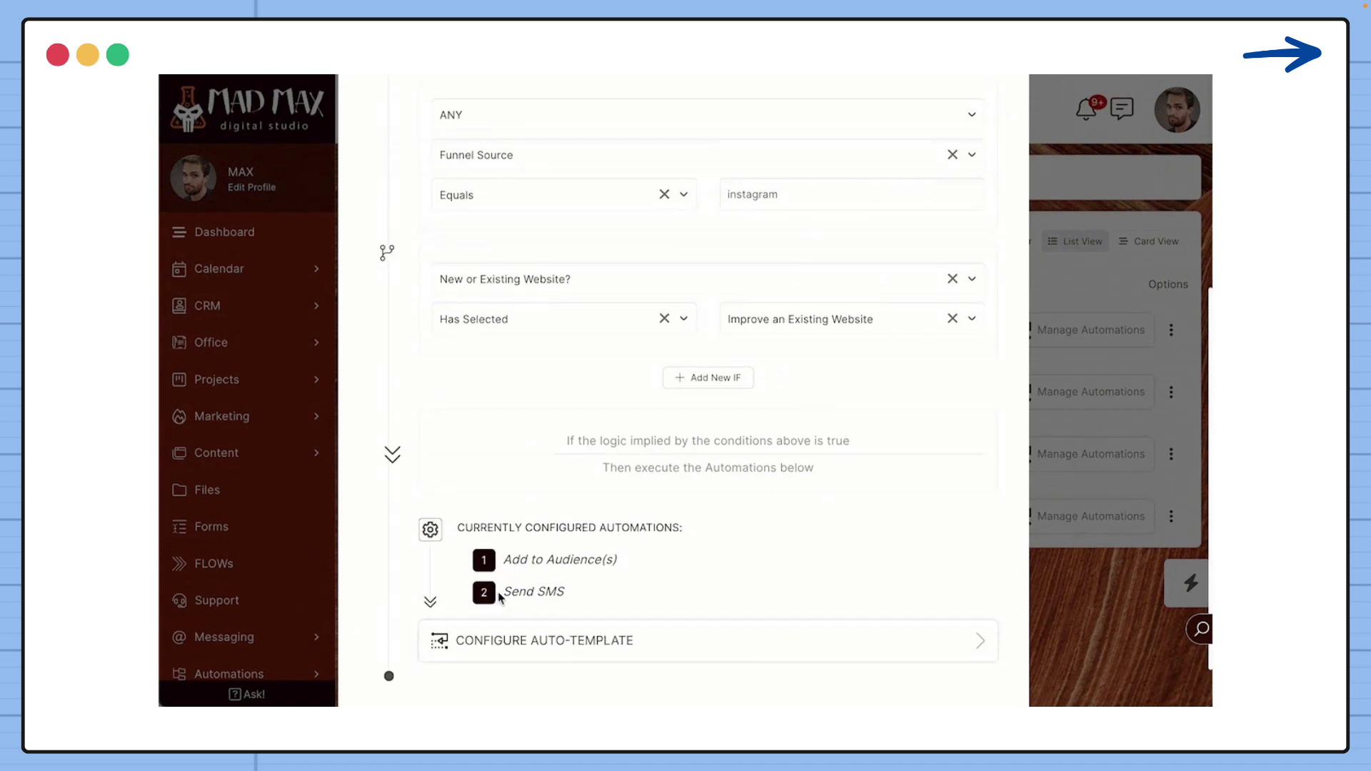
{"action": "left_click", "coordinate": [369, 668]}
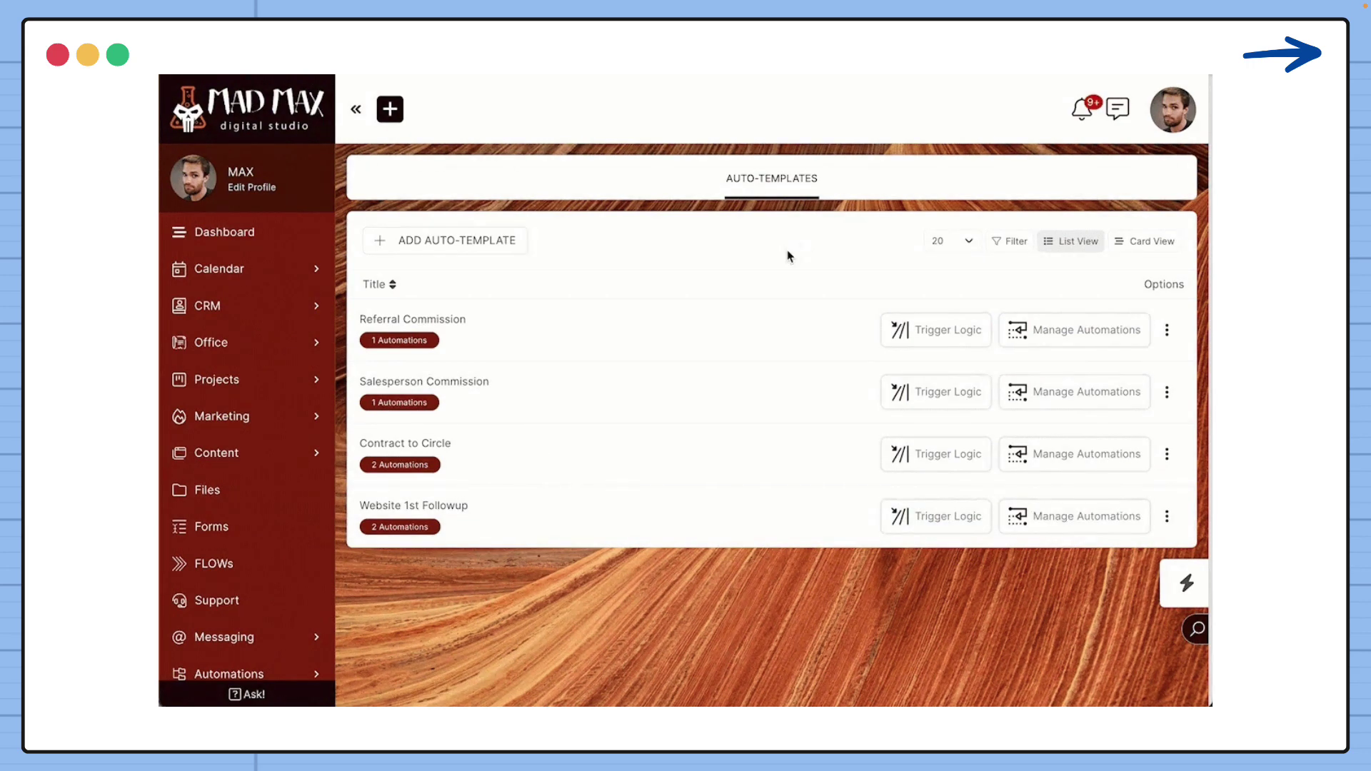
Open the trigger logic of the Website 1st Followup auto-template and replace the All Clients & Prospects target with Silver Tier
{"action": "left_click", "coordinate": [927, 529]}
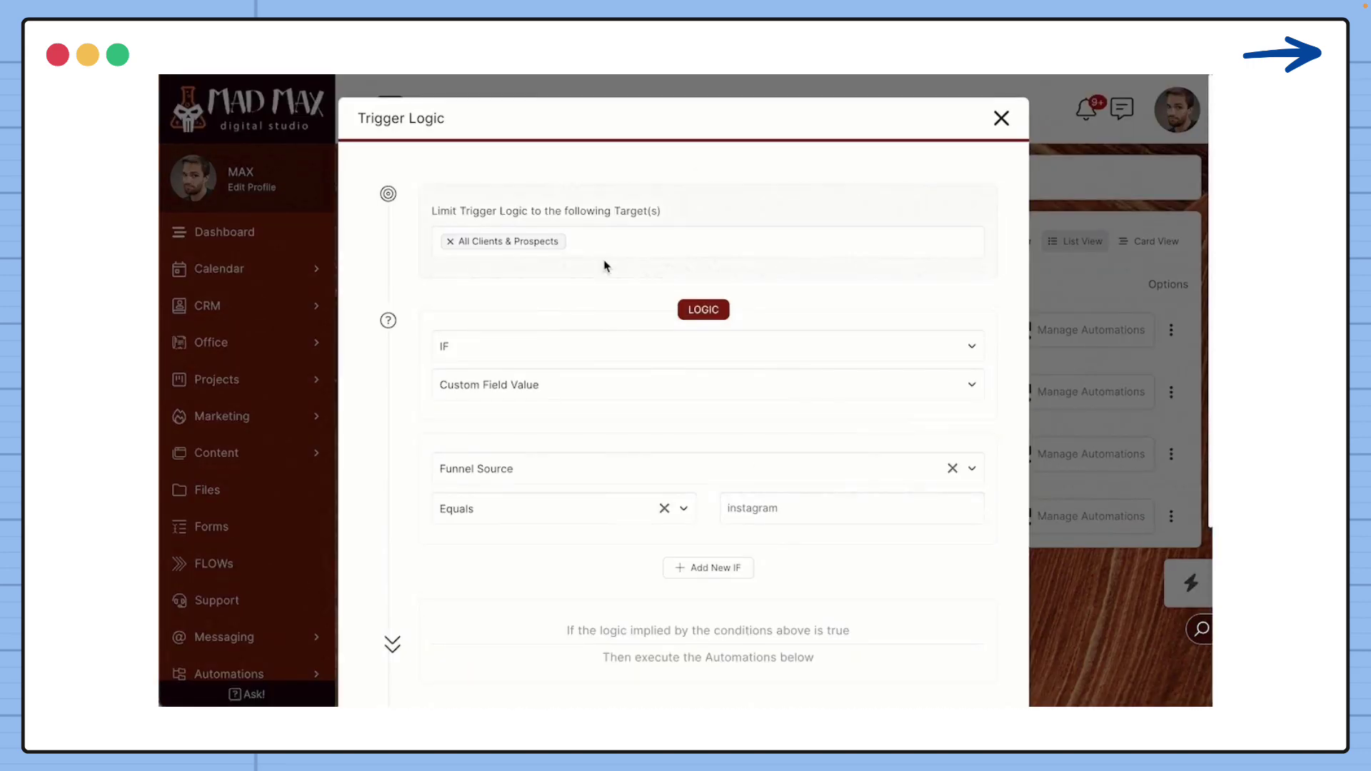
{"action": "left_click", "coordinate": [571, 249]}
{"action": "scroll", "coordinate": [581, 358], "scroll_direction": "down", "scroll_amount": 5}
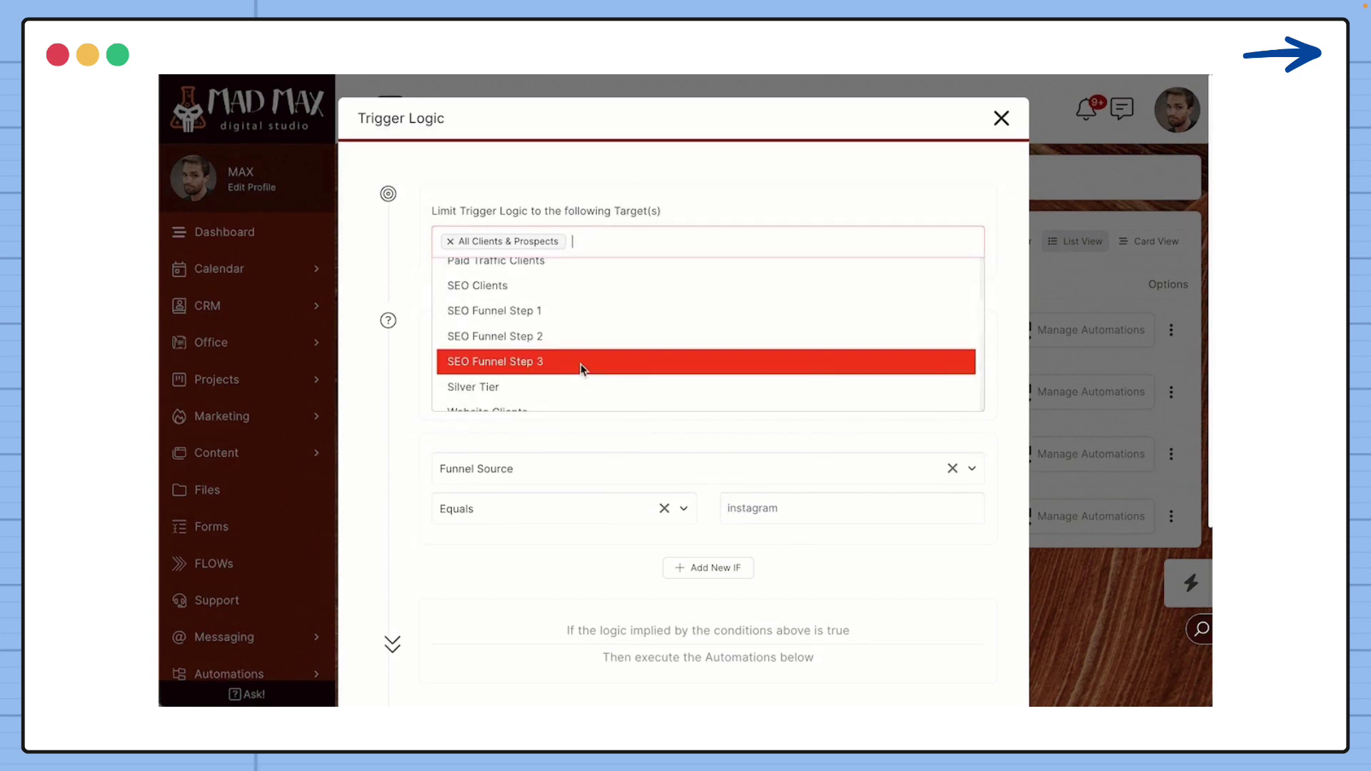
{"action": "left_click", "coordinate": [543, 389]}
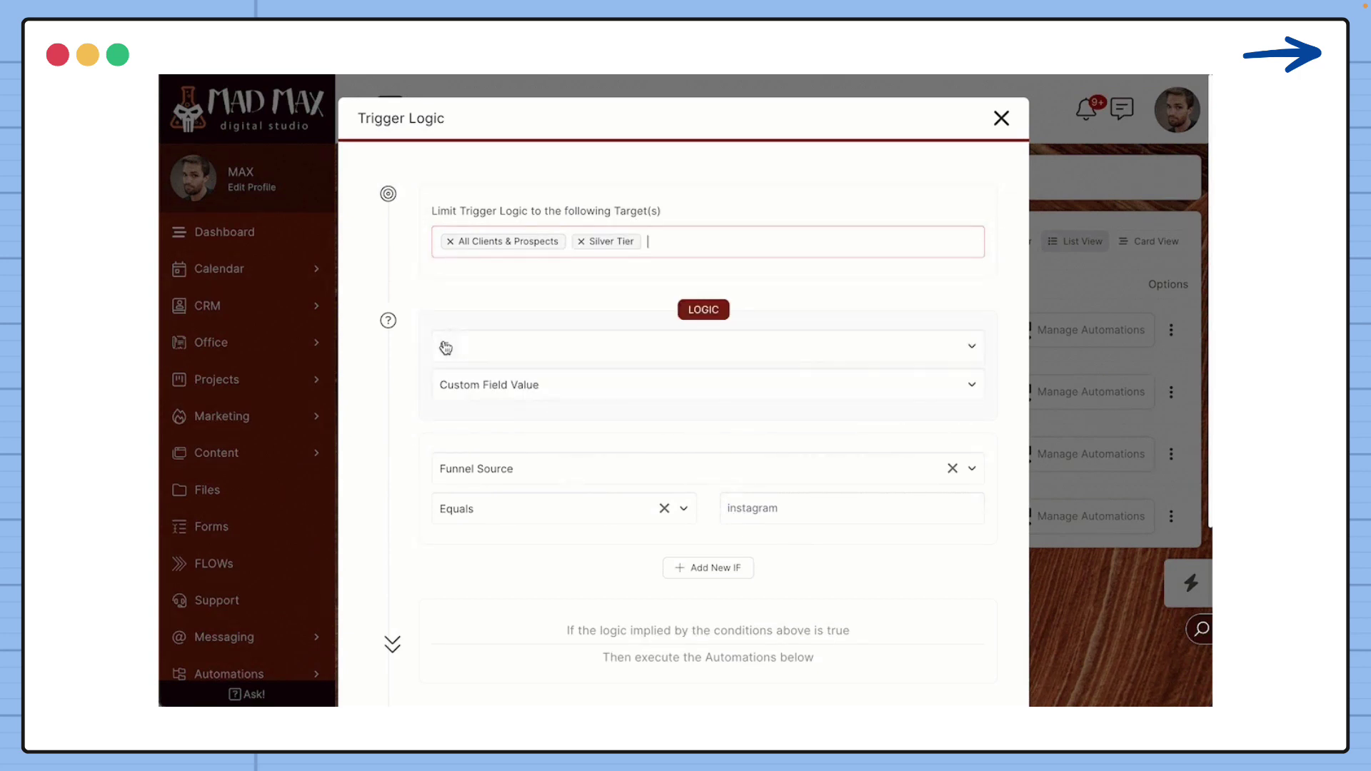
{"action": "left_click", "coordinate": [450, 242]}
{"action": "left_click", "coordinate": [413, 309]}
{"action": "scroll", "coordinate": [532, 368], "scroll_direction": "down", "scroll_amount": 1}
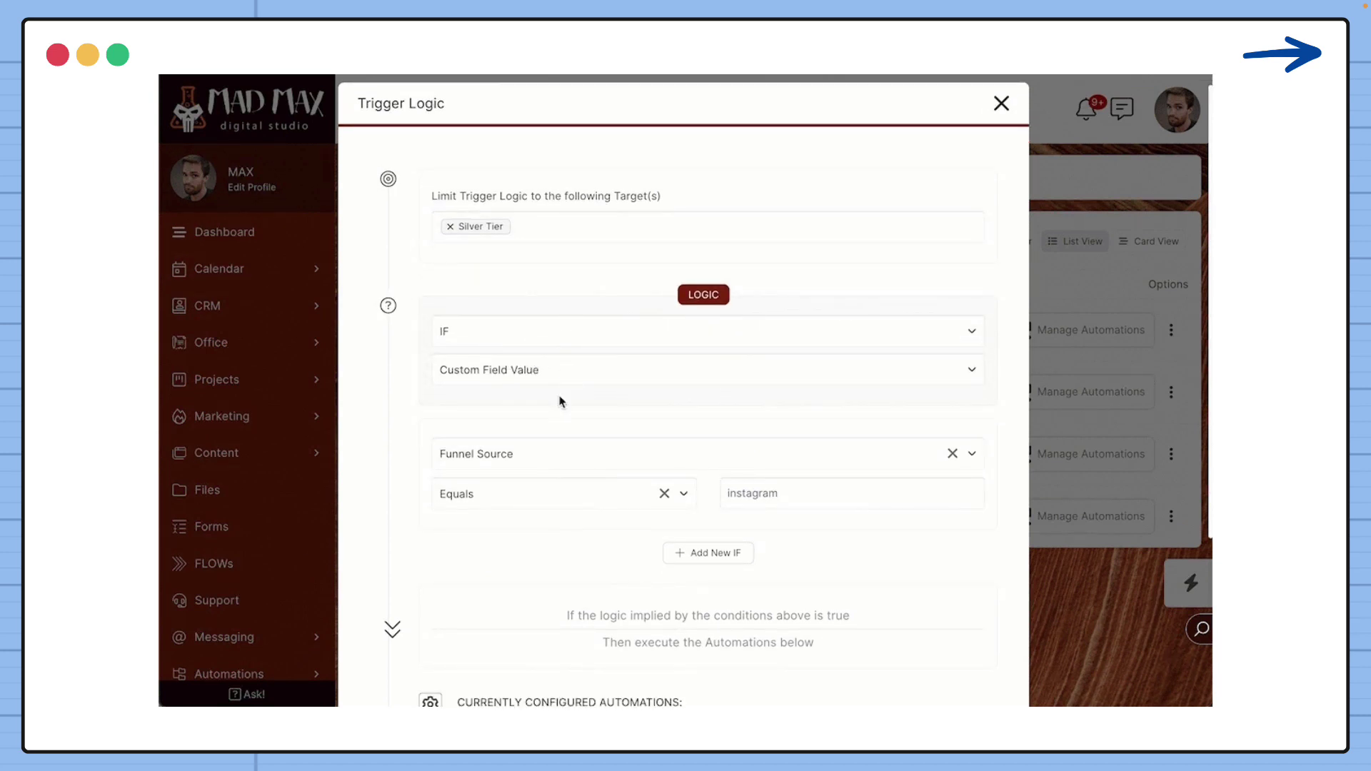
Check the Funnel Source condition's field, operator and value, and add another IF condition
{"action": "left_click", "coordinate": [558, 466]}
{"action": "left_click", "coordinate": [558, 465]}
{"action": "left_click", "coordinate": [546, 497]}
{"action": "left_click", "coordinate": [546, 497]}
{"action": "left_click", "coordinate": [775, 492]}
{"action": "left_click", "coordinate": [686, 554]}
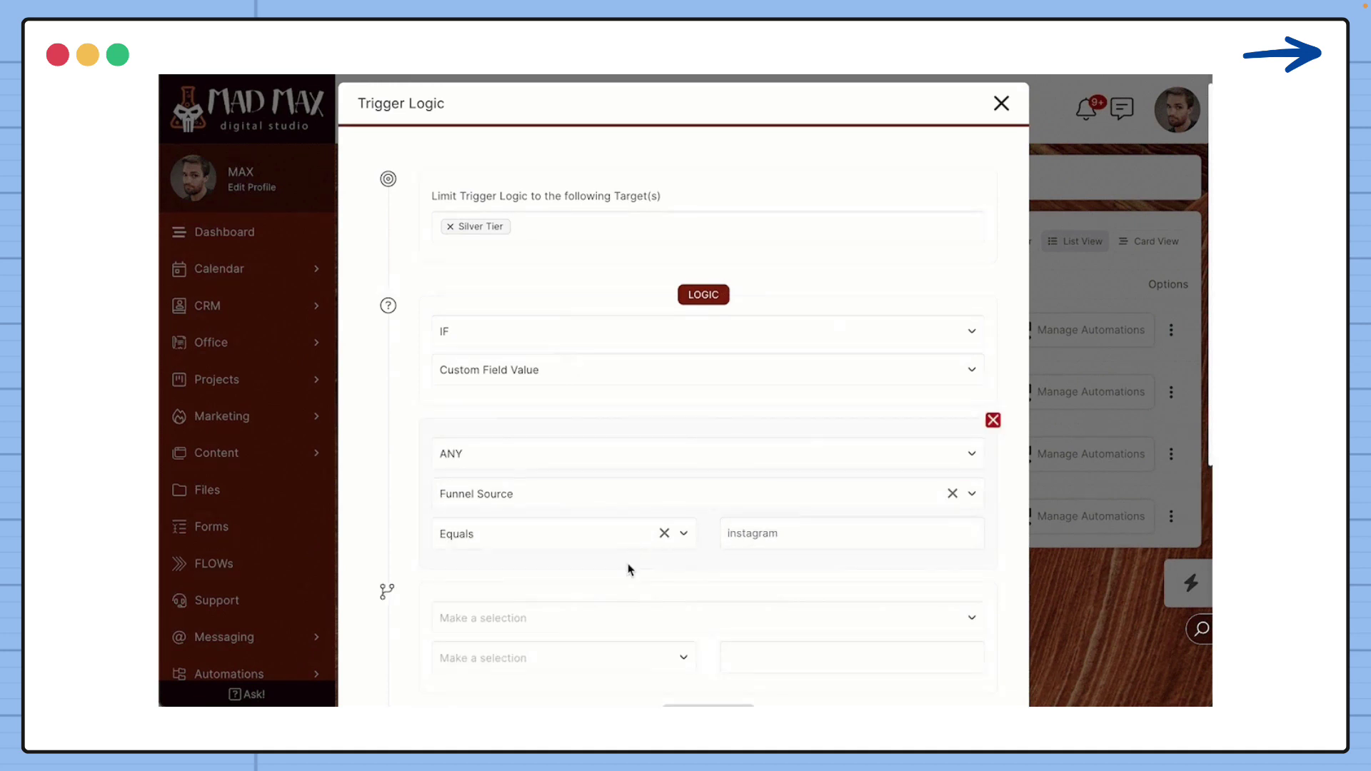
{"action": "scroll", "coordinate": [627, 566], "scroll_direction": "down", "scroll_amount": 2}
{"action": "left_click", "coordinate": [591, 518]}
{"action": "scroll", "coordinate": [577, 600], "scroll_direction": "down", "scroll_amount": 6}
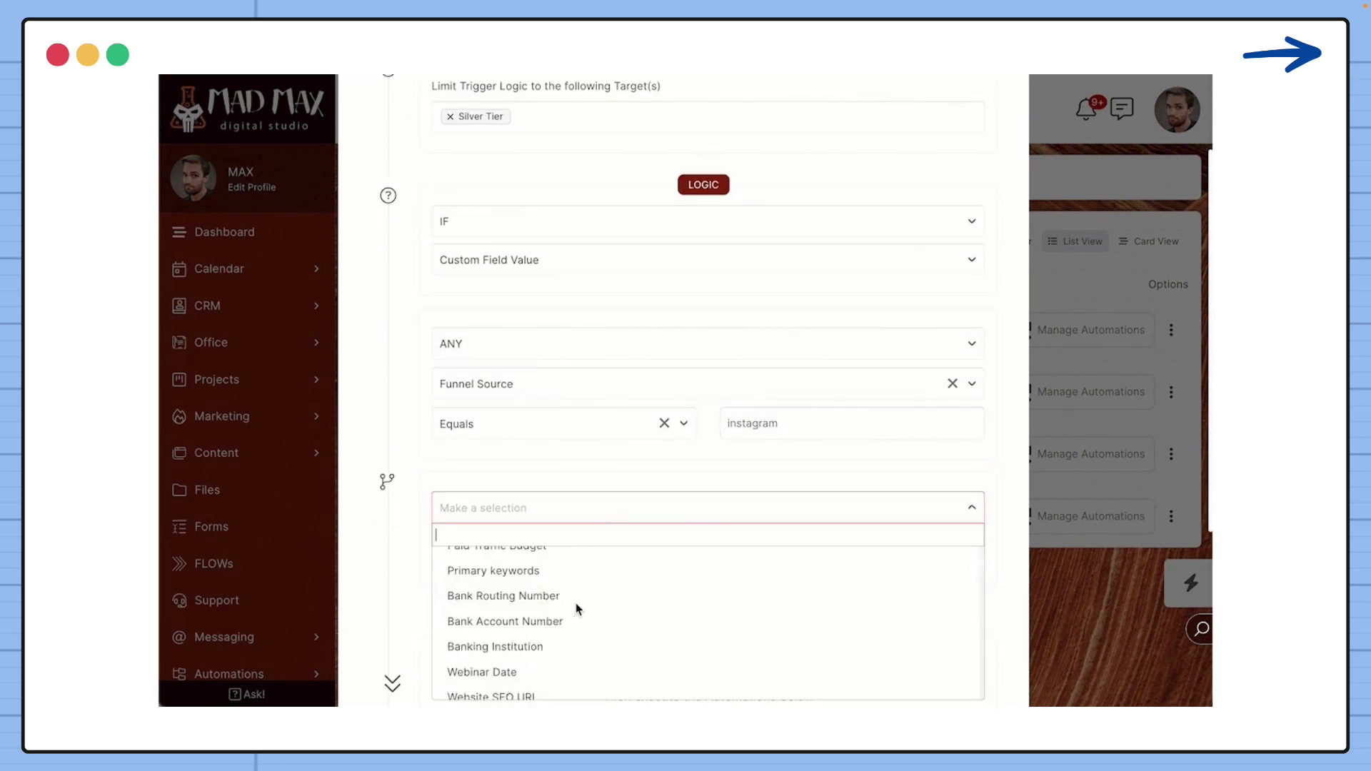
{"action": "left_click", "coordinate": [558, 631]}
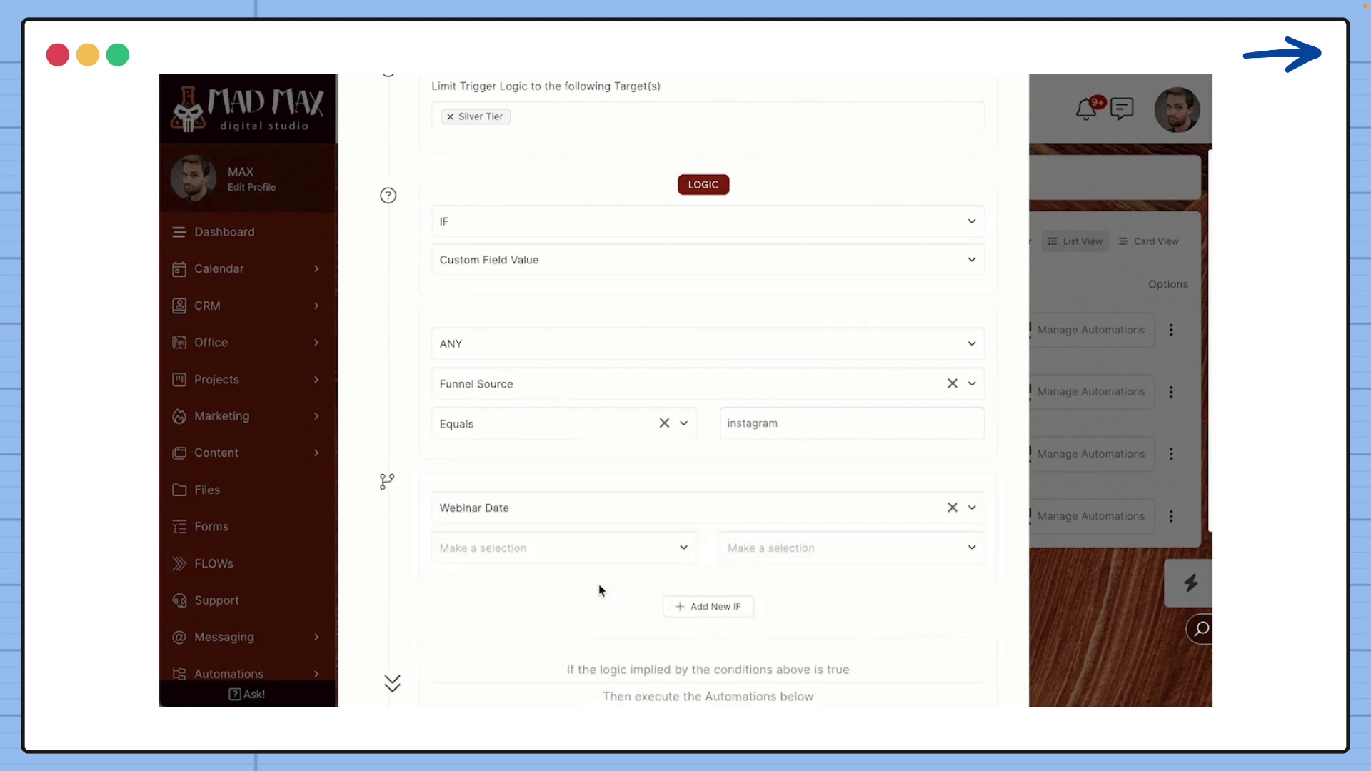
{"action": "left_click", "coordinate": [593, 555]}
{"action": "left_click", "coordinate": [614, 596]}
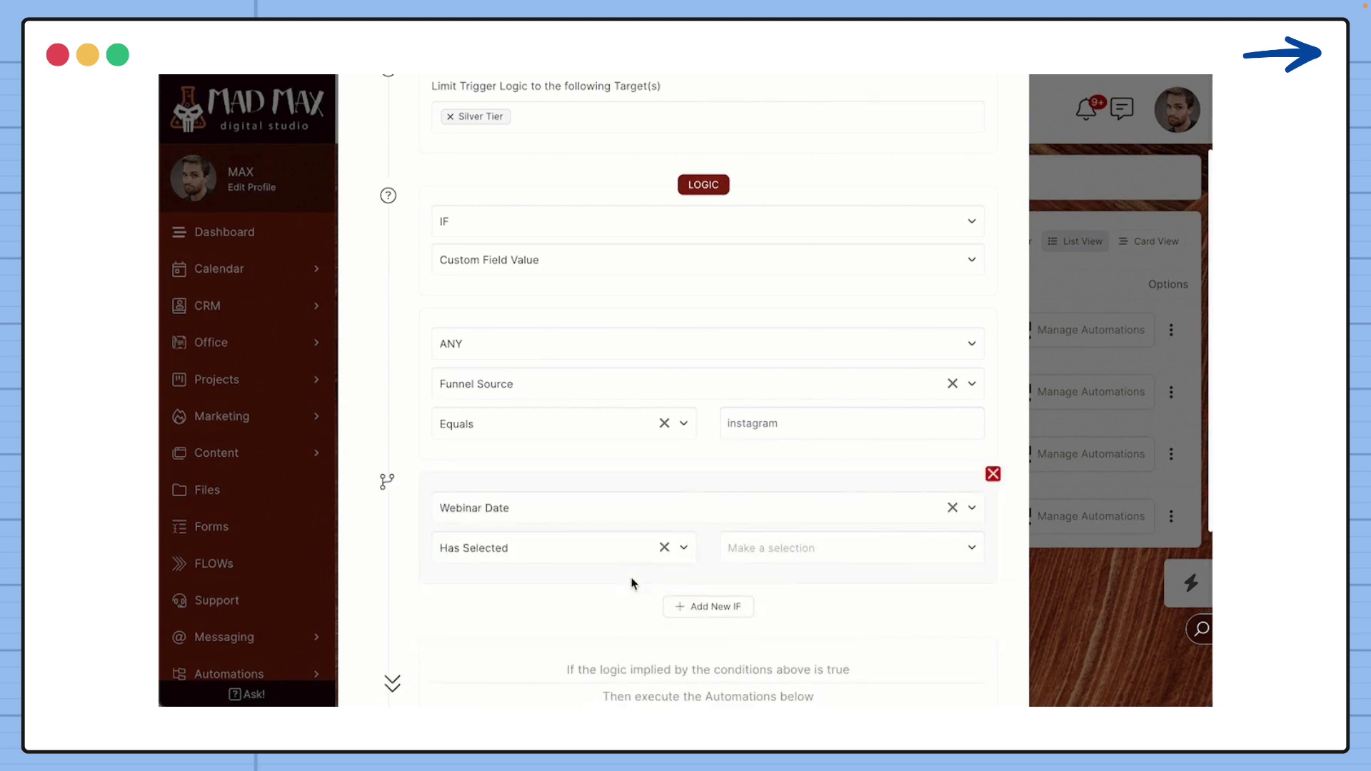
{"action": "left_click", "coordinate": [663, 548]}
{"action": "left_click", "coordinate": [952, 508]}
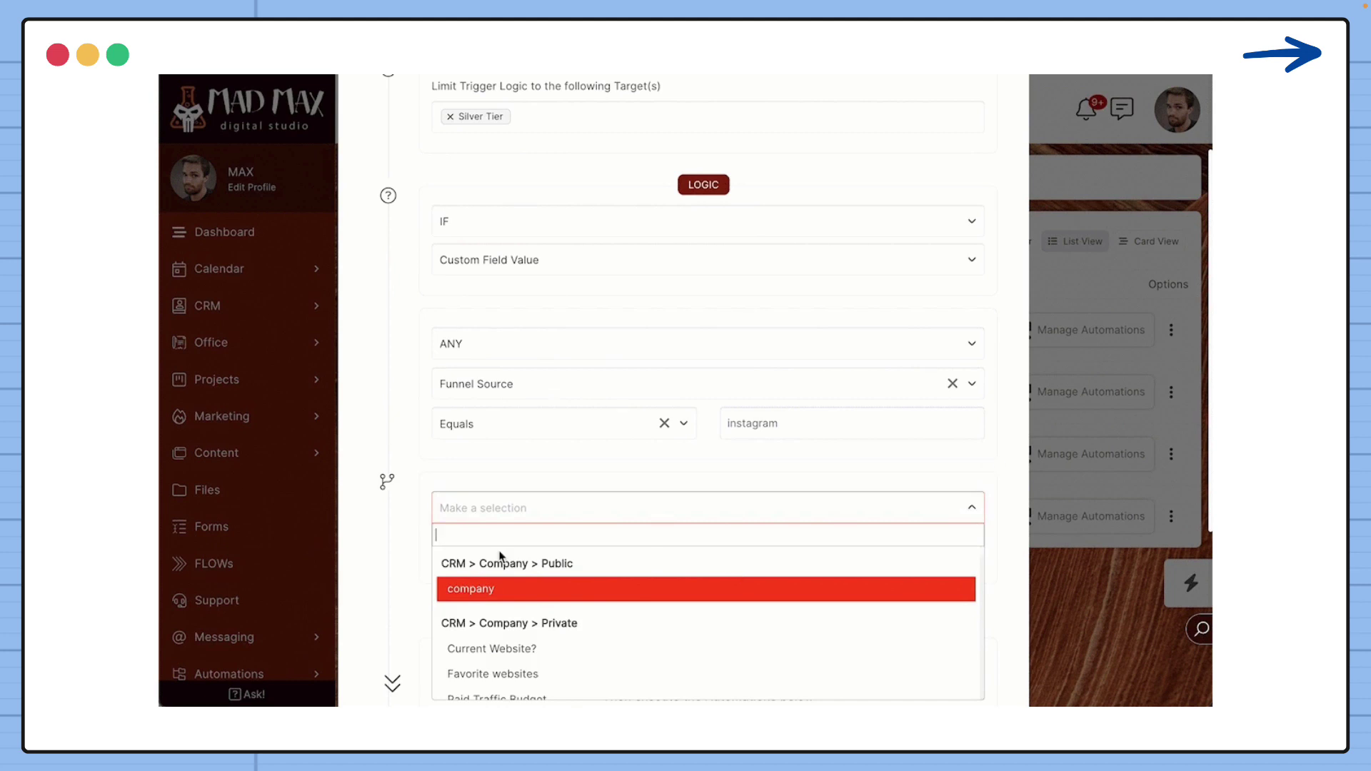
Set the second IF condition to New or Existing Website? with Has Selected and the value Improve an Existing Website
{"action": "left_click", "coordinate": [421, 534]}
{"action": "left_click", "coordinate": [500, 513]}
{"action": "scroll", "coordinate": [511, 609], "scroll_direction": "down", "scroll_amount": 5}
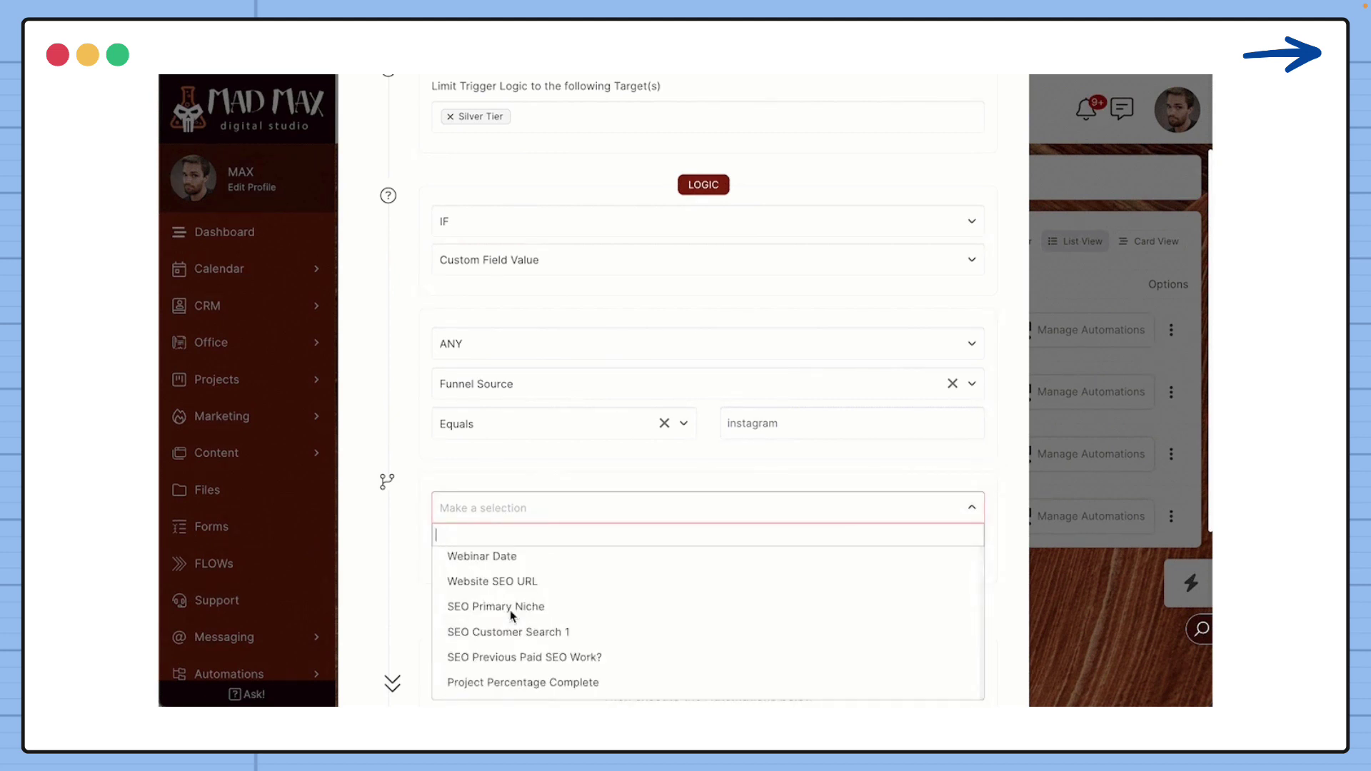
{"action": "scroll", "coordinate": [512, 614], "scroll_direction": "down", "scroll_amount": 4}
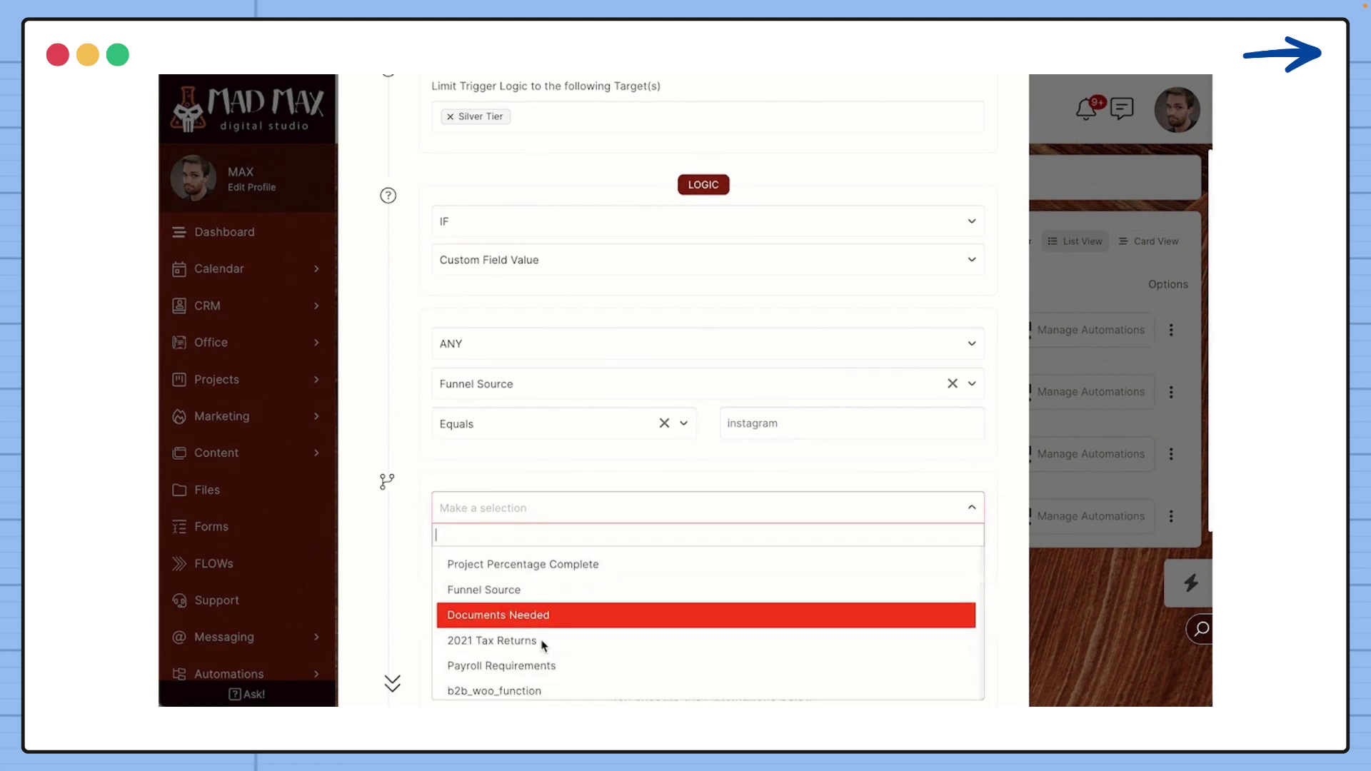
{"action": "scroll", "coordinate": [543, 645], "scroll_direction": "down", "scroll_amount": 5}
{"action": "left_click", "coordinate": [544, 640]}
{"action": "left_click", "coordinate": [547, 557]}
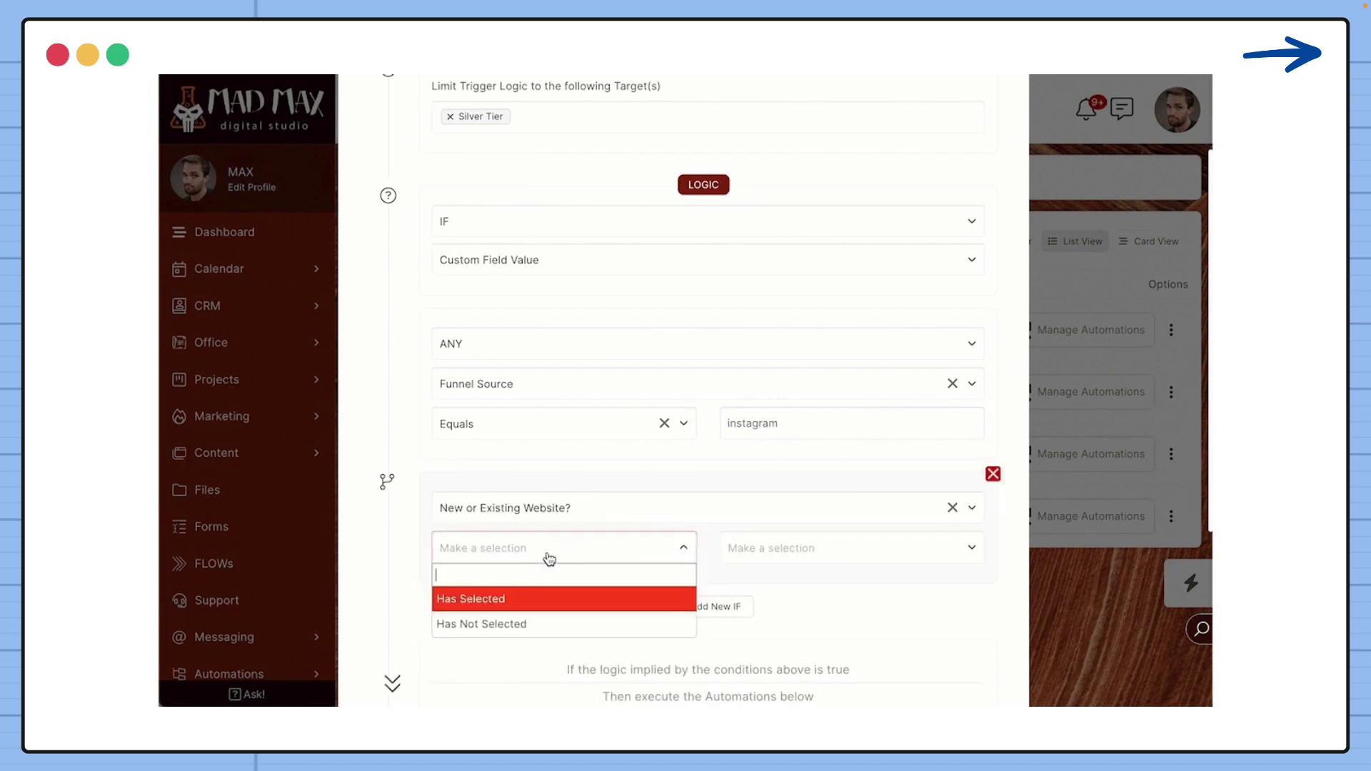
{"action": "left_click", "coordinate": [525, 595]}
{"action": "left_click", "coordinate": [752, 557]}
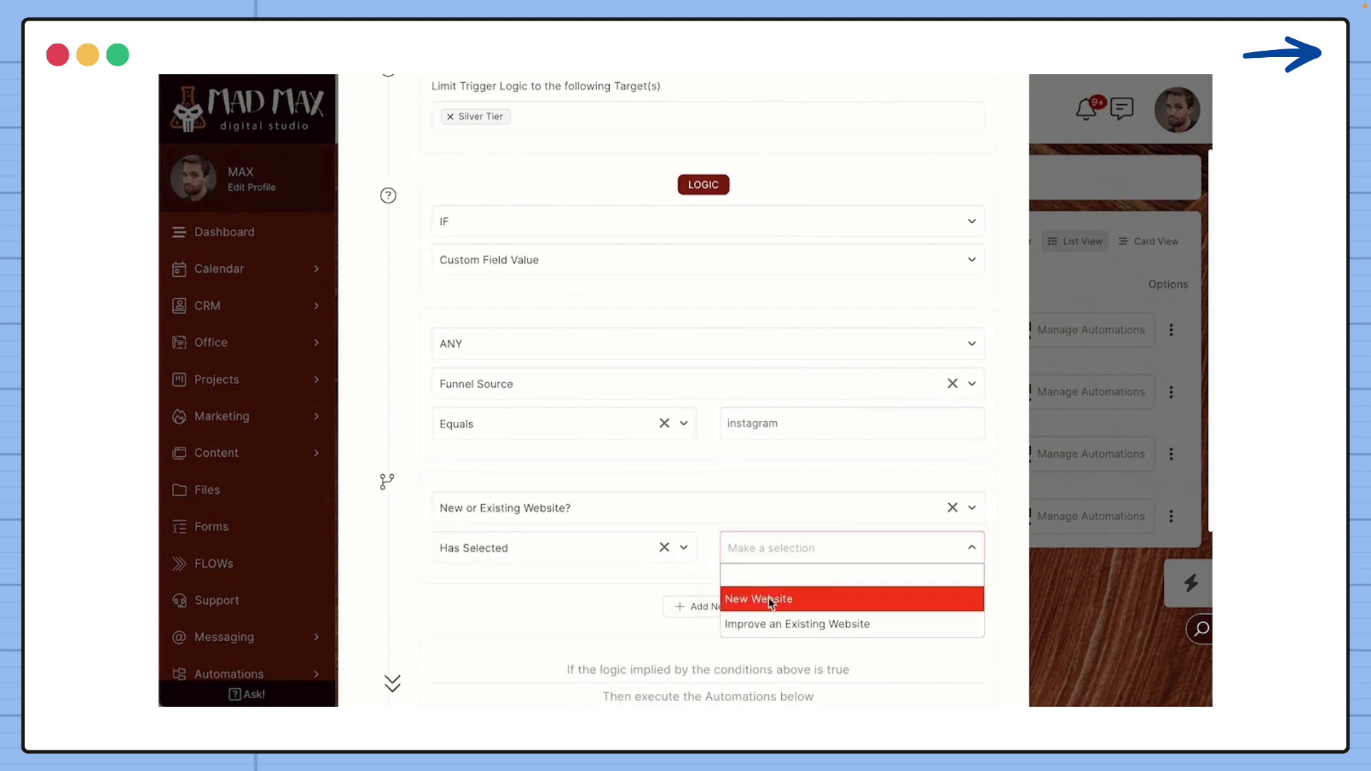
{"action": "left_click", "coordinate": [763, 626]}
Open the automation configuration from the trigger logic, browse the automation types that can be added, and close it
{"action": "scroll", "coordinate": [614, 609], "scroll_direction": "down", "scroll_amount": 1}
{"action": "scroll", "coordinate": [615, 609], "scroll_direction": "down", "scroll_amount": 4}
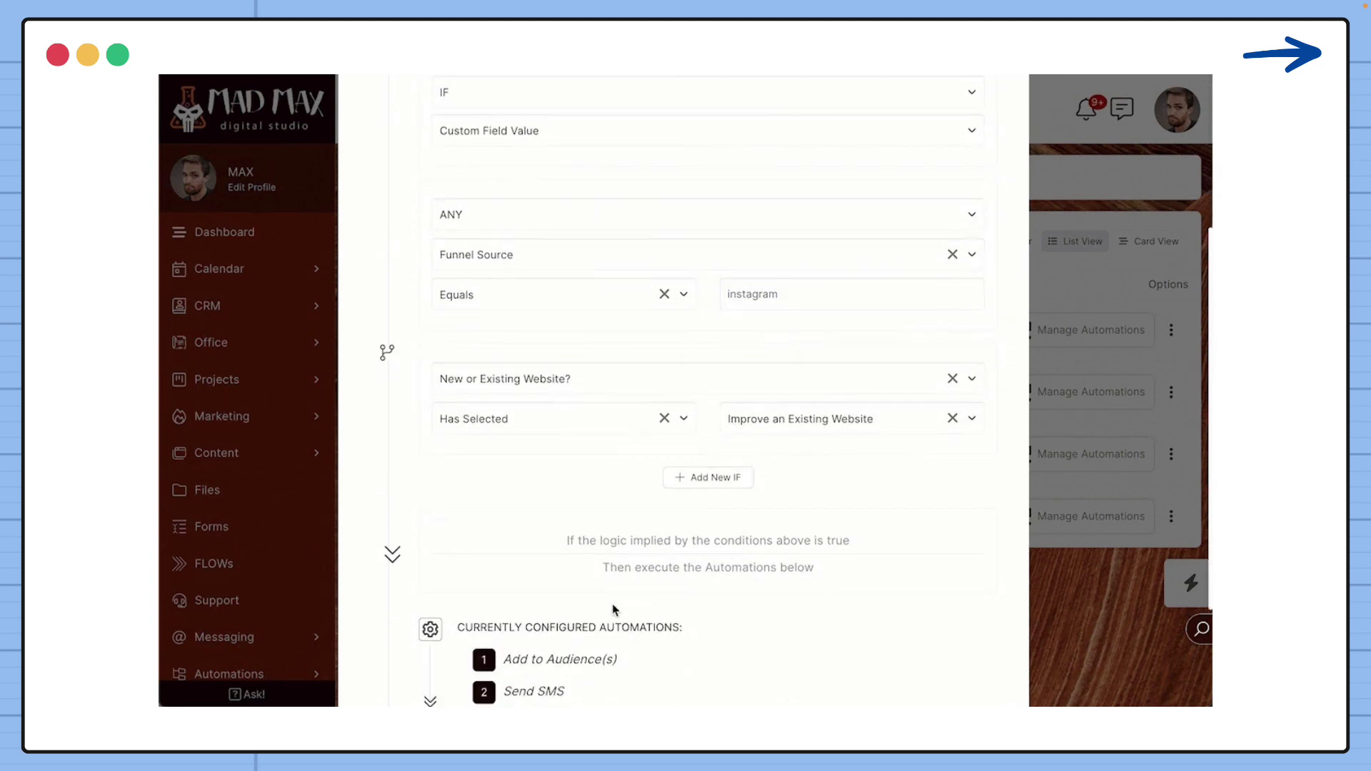
{"action": "left_click", "coordinate": [514, 645]}
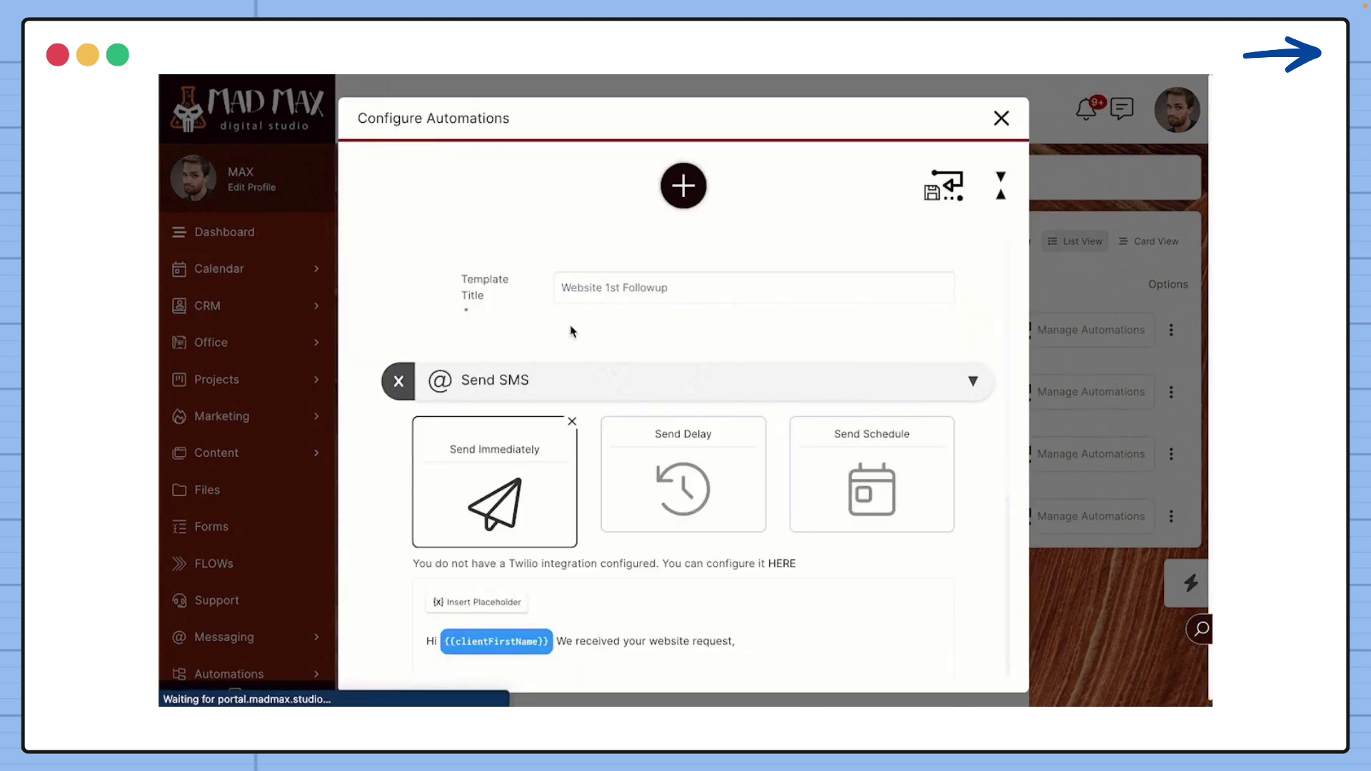
{"action": "left_click", "coordinate": [700, 196]}
{"action": "scroll", "coordinate": [670, 346], "scroll_direction": "down", "scroll_amount": 10}
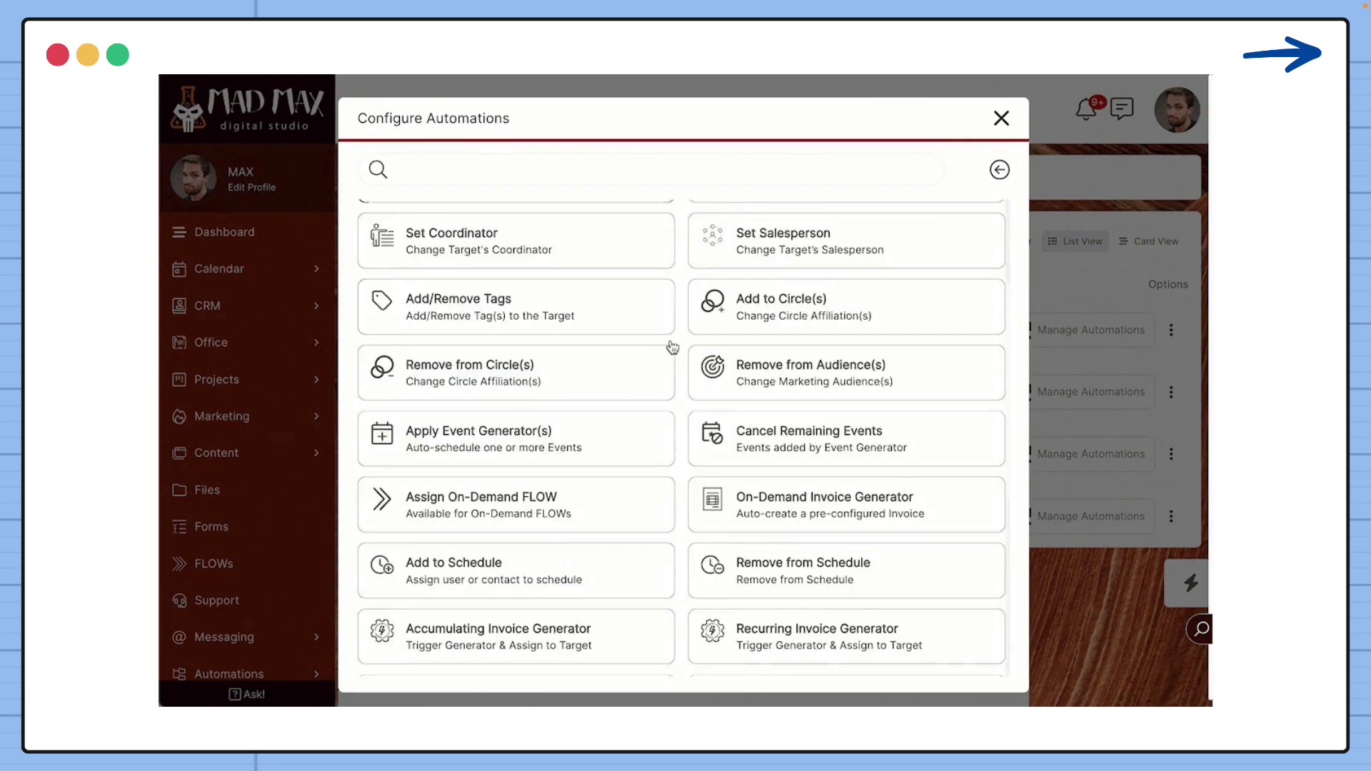
{"action": "scroll", "coordinate": [717, 636], "scroll_direction": "down", "scroll_amount": 2}
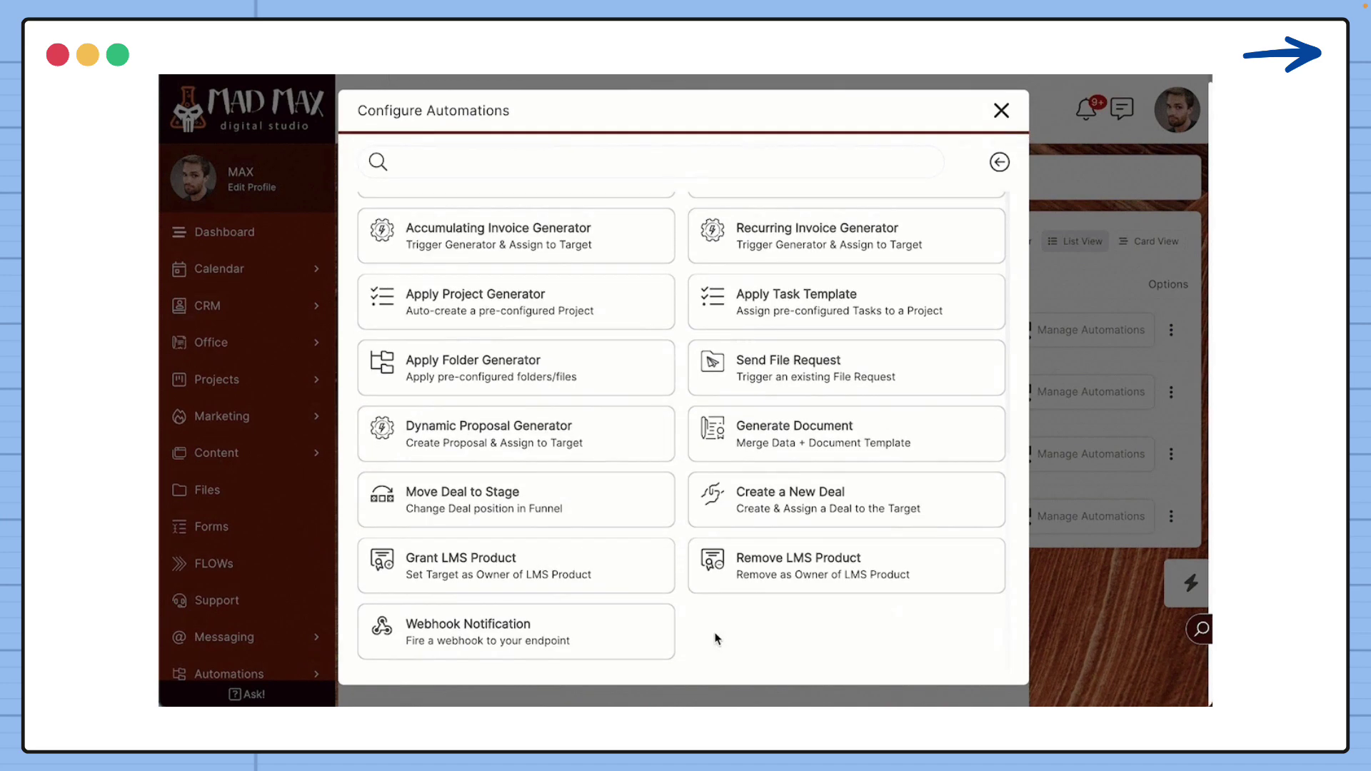
{"action": "scroll", "coordinate": [894, 292], "scroll_direction": "up", "scroll_amount": 9}
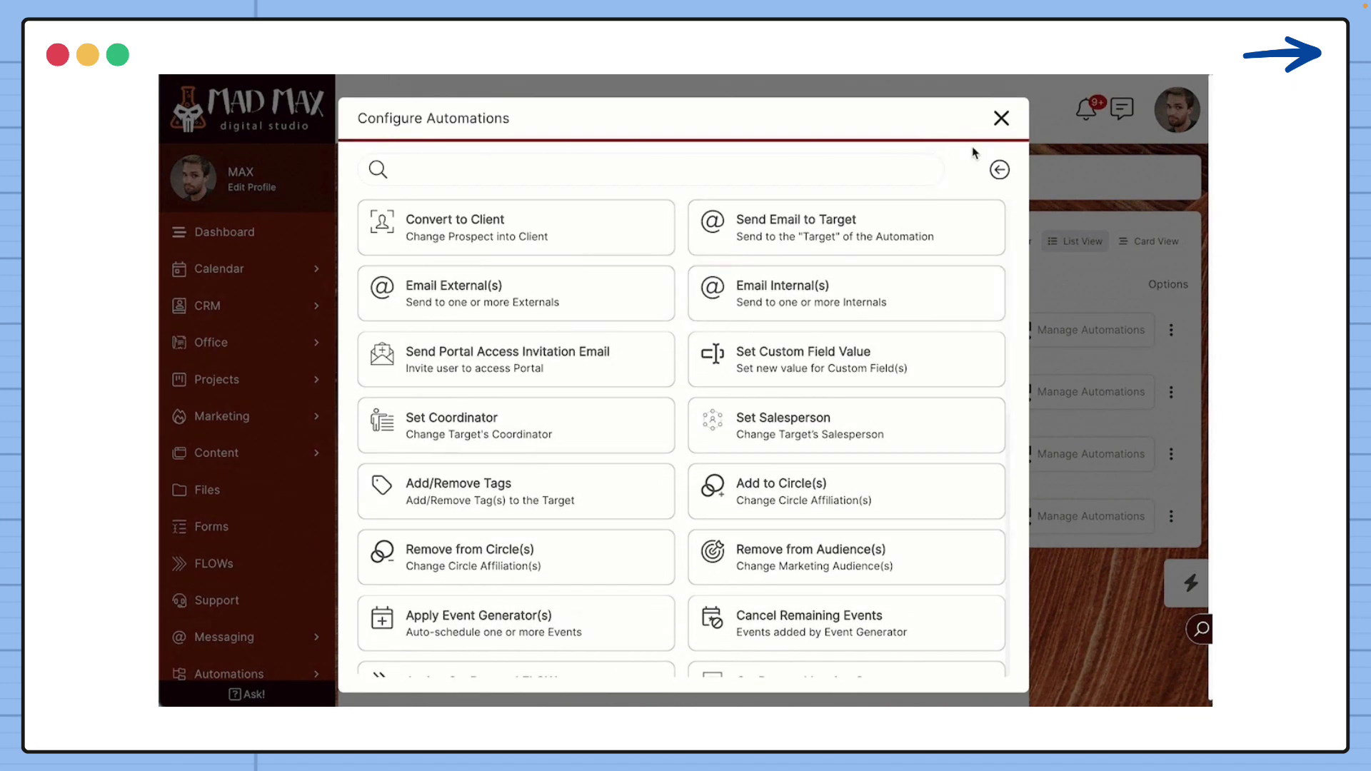
{"action": "left_click", "coordinate": [1001, 110]}
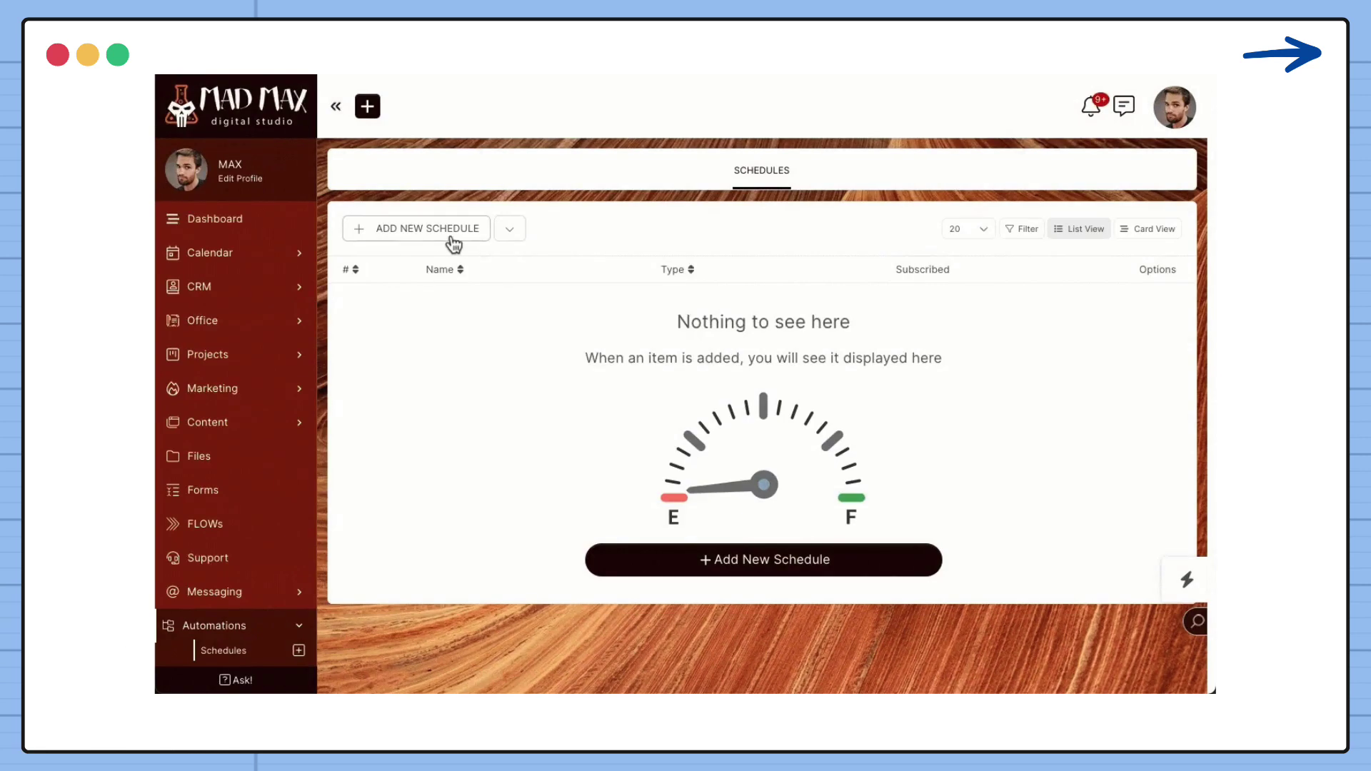
Create a direct schedule named Website Delivery Date for CRM Targets, based on the date custom field "When would you like to launch your new site?"
{"action": "left_click", "coordinate": [444, 233]}
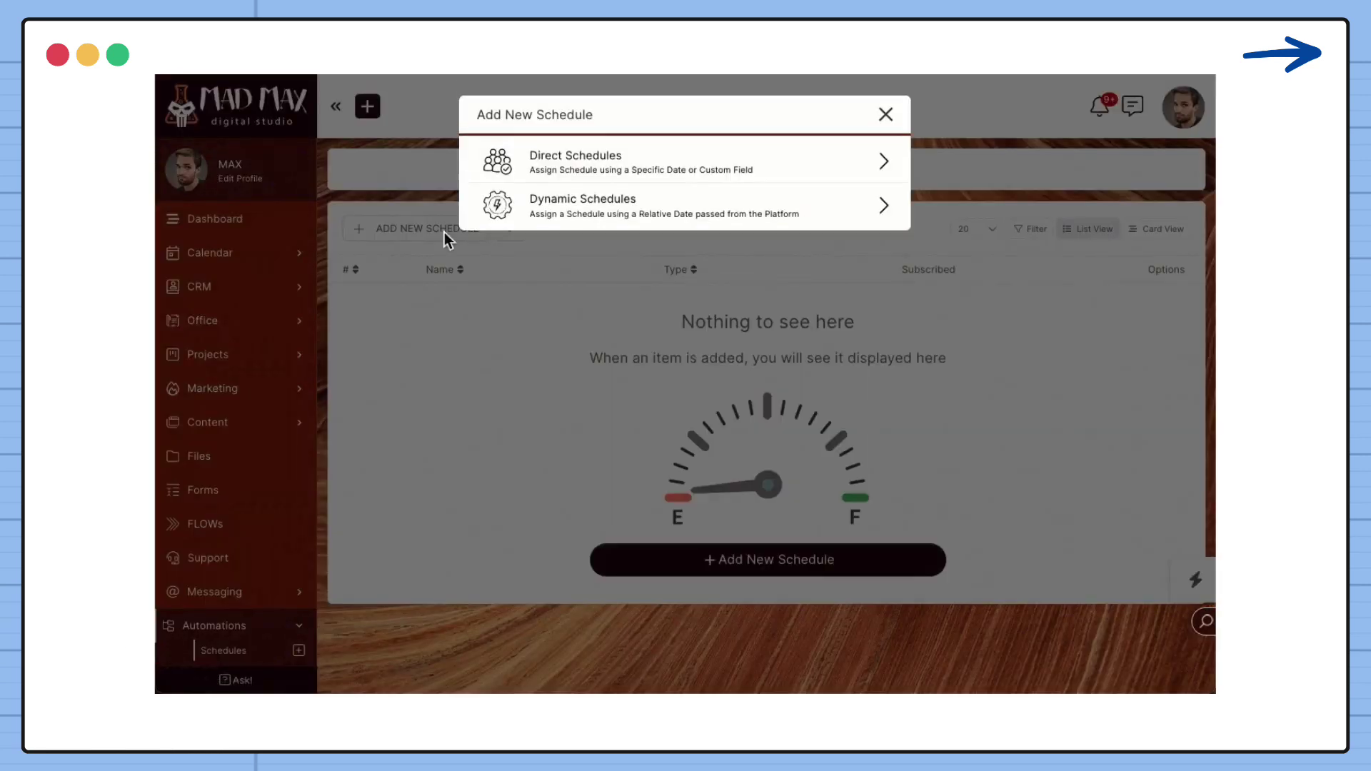
{"action": "left_click", "coordinate": [589, 170]}
{"action": "left_click", "coordinate": [632, 170]}
{"action": "type", "text": "Website Delivery Date"}
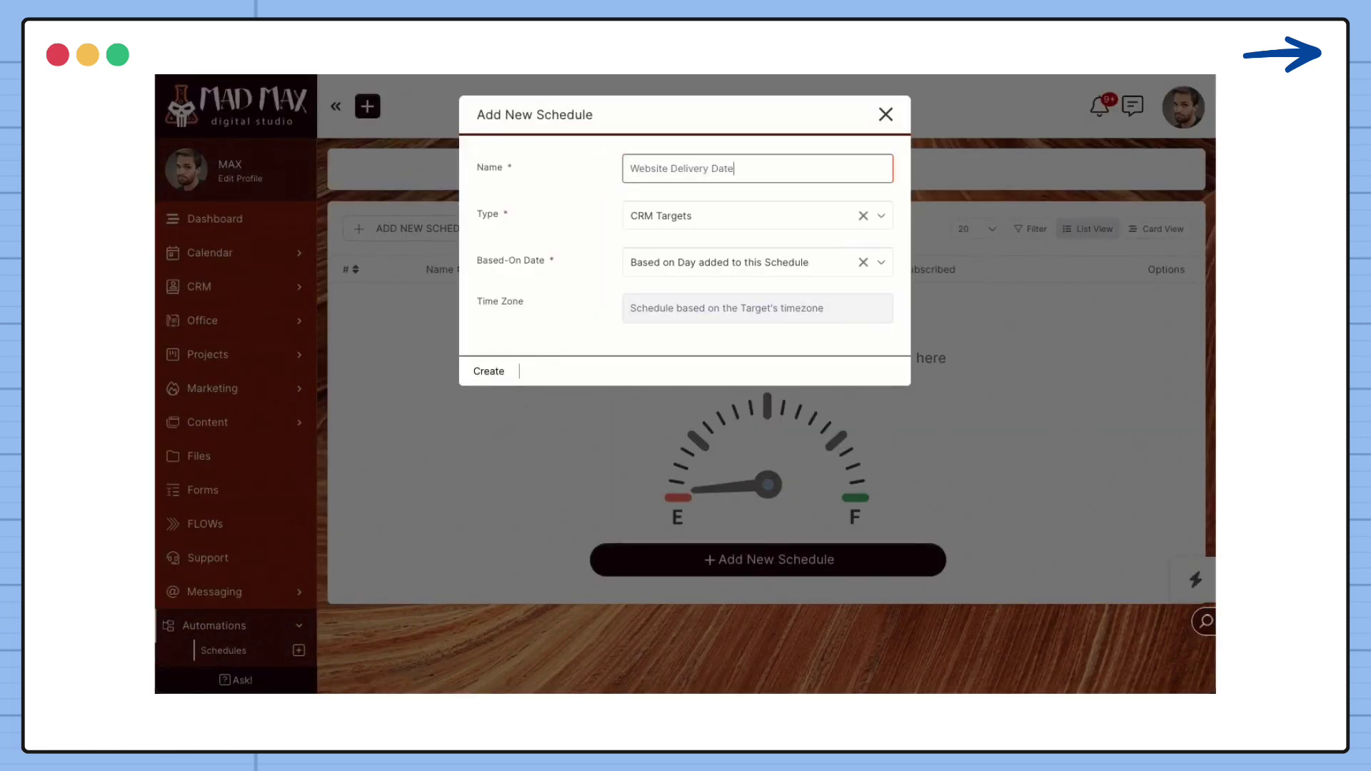
{"action": "left_click", "coordinate": [643, 219]}
{"action": "left_click", "coordinate": [629, 260]}
{"action": "left_click", "coordinate": [623, 261]}
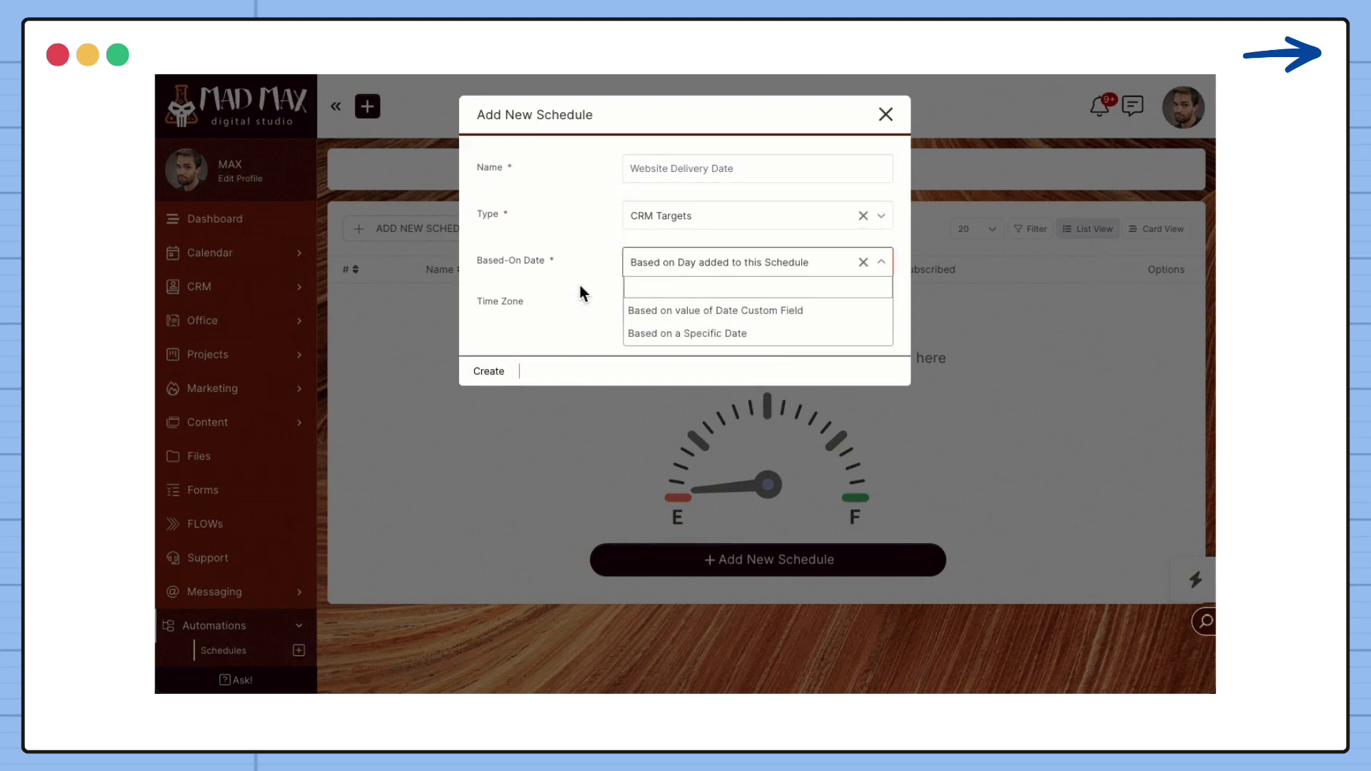
{"action": "left_click", "coordinate": [633, 311]}
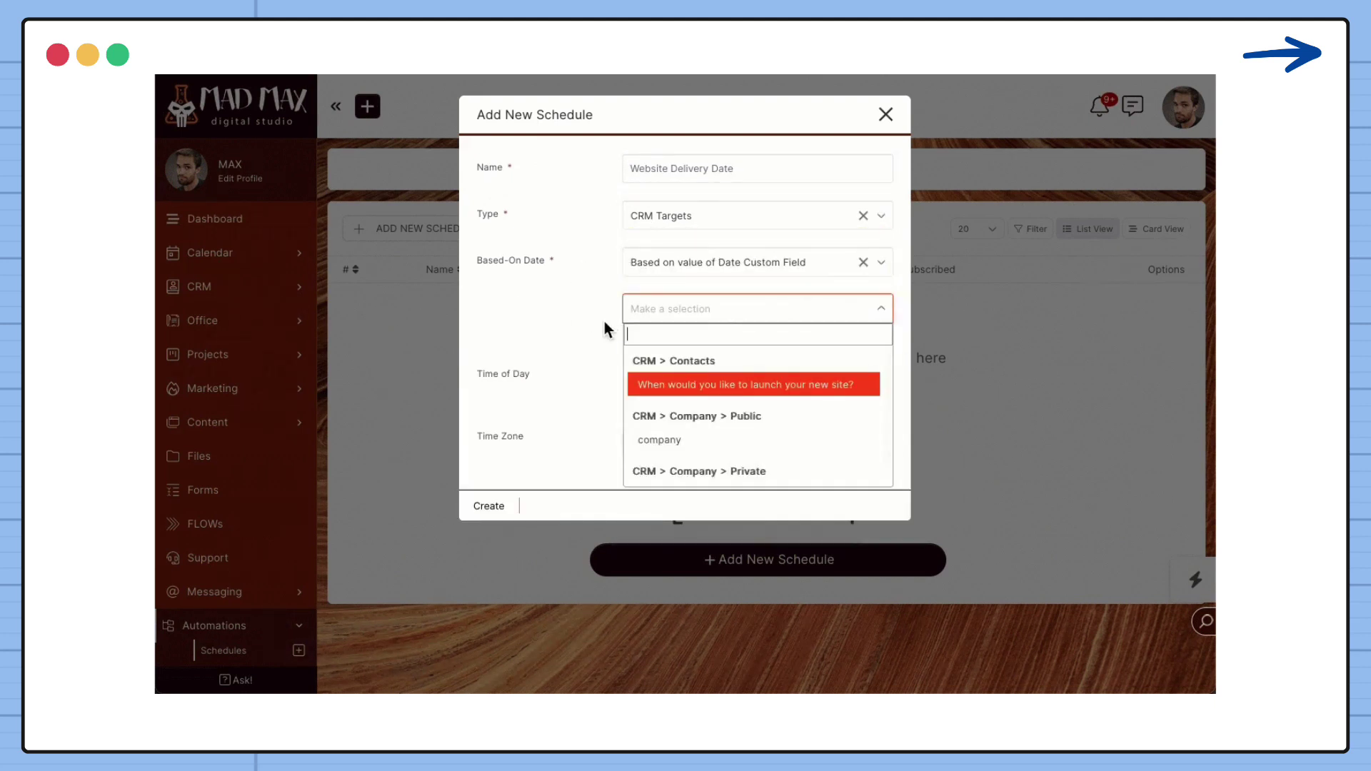
{"action": "left_click", "coordinate": [656, 382]}
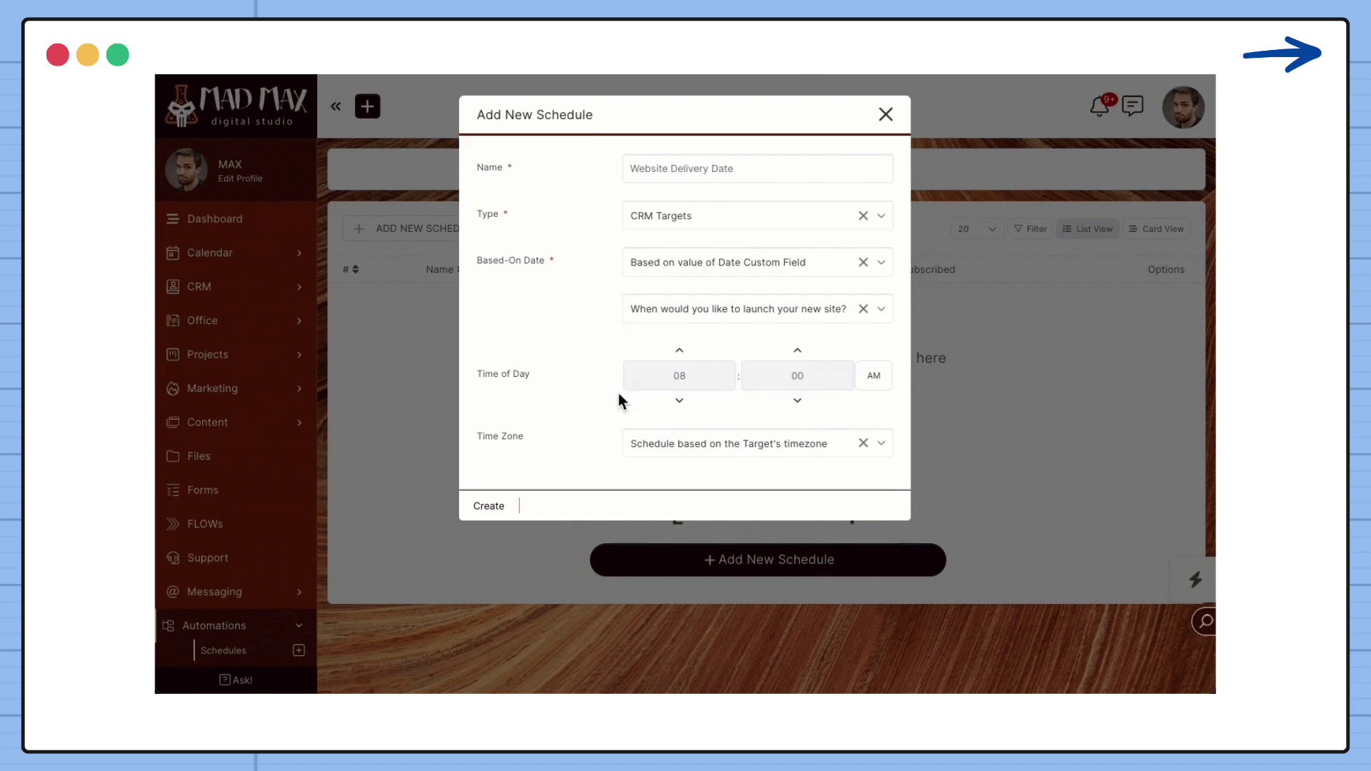
{"action": "left_click", "coordinate": [489, 507]}
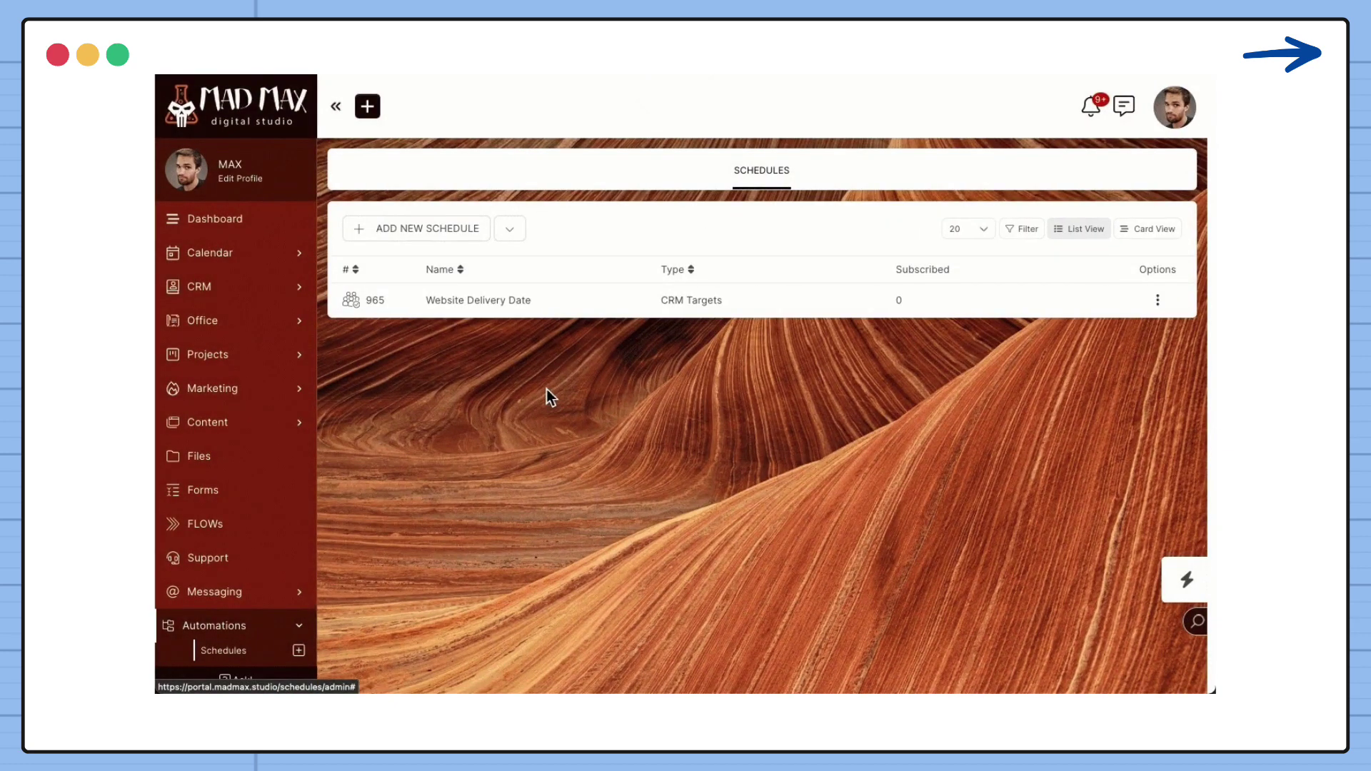
Add an automation to the Website Delivery Date schedule that triggers 14 days before, named Prepare for your new website
{"action": "left_click", "coordinate": [512, 303]}
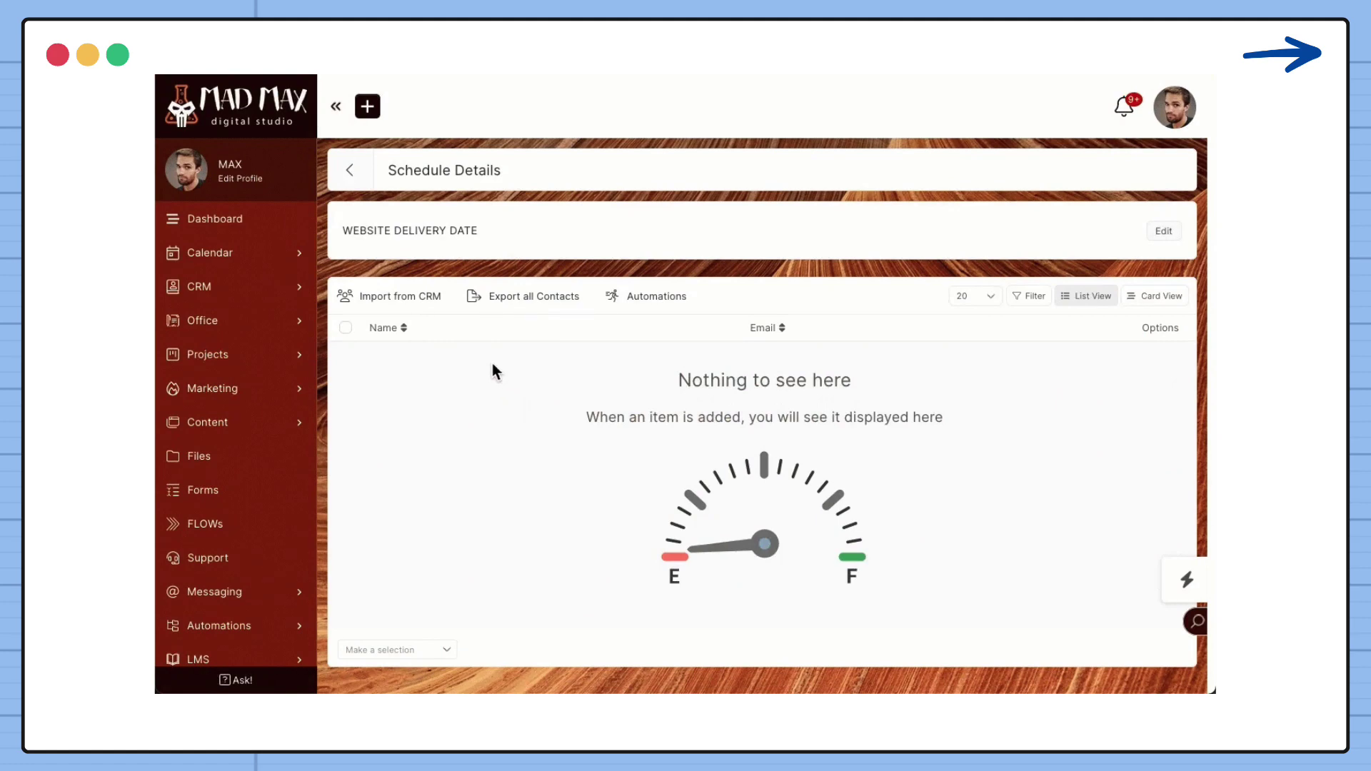
{"action": "left_click", "coordinate": [651, 299]}
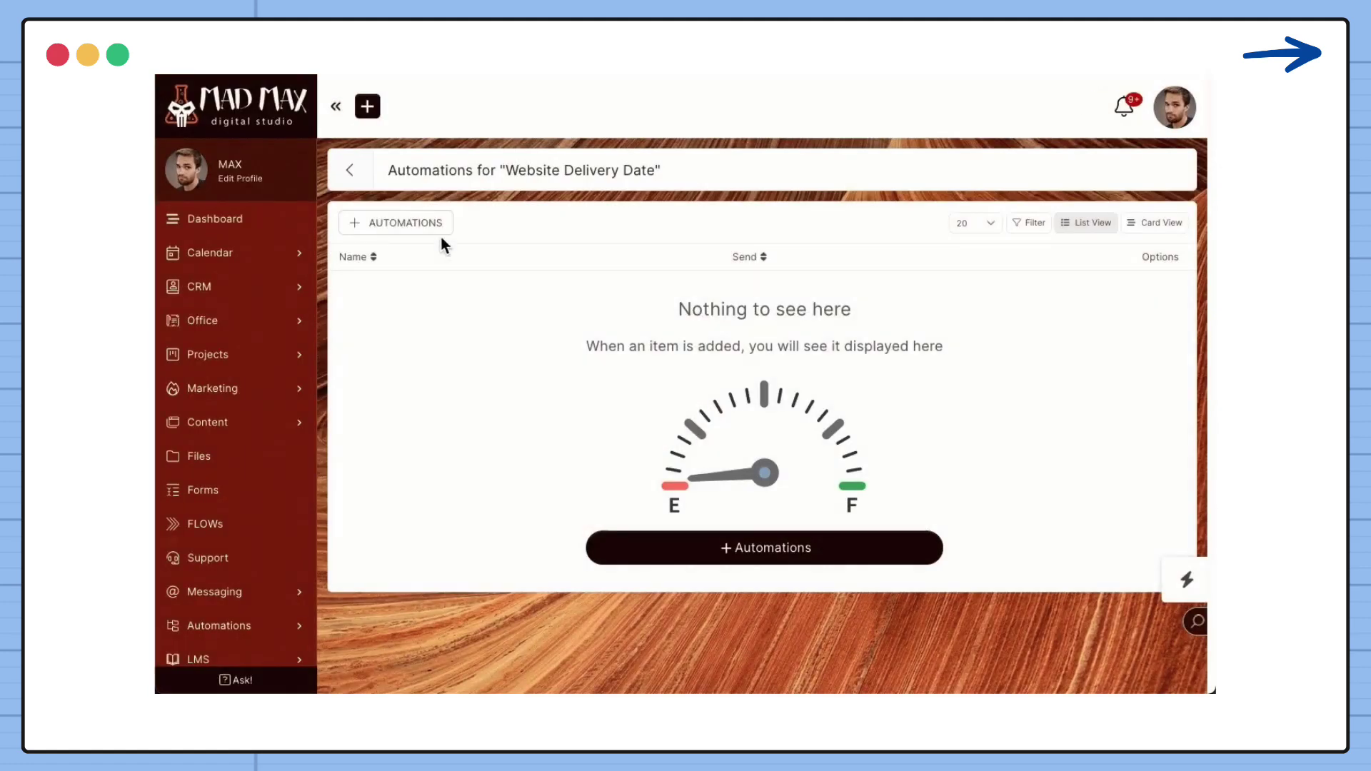
{"action": "left_click", "coordinate": [426, 232]}
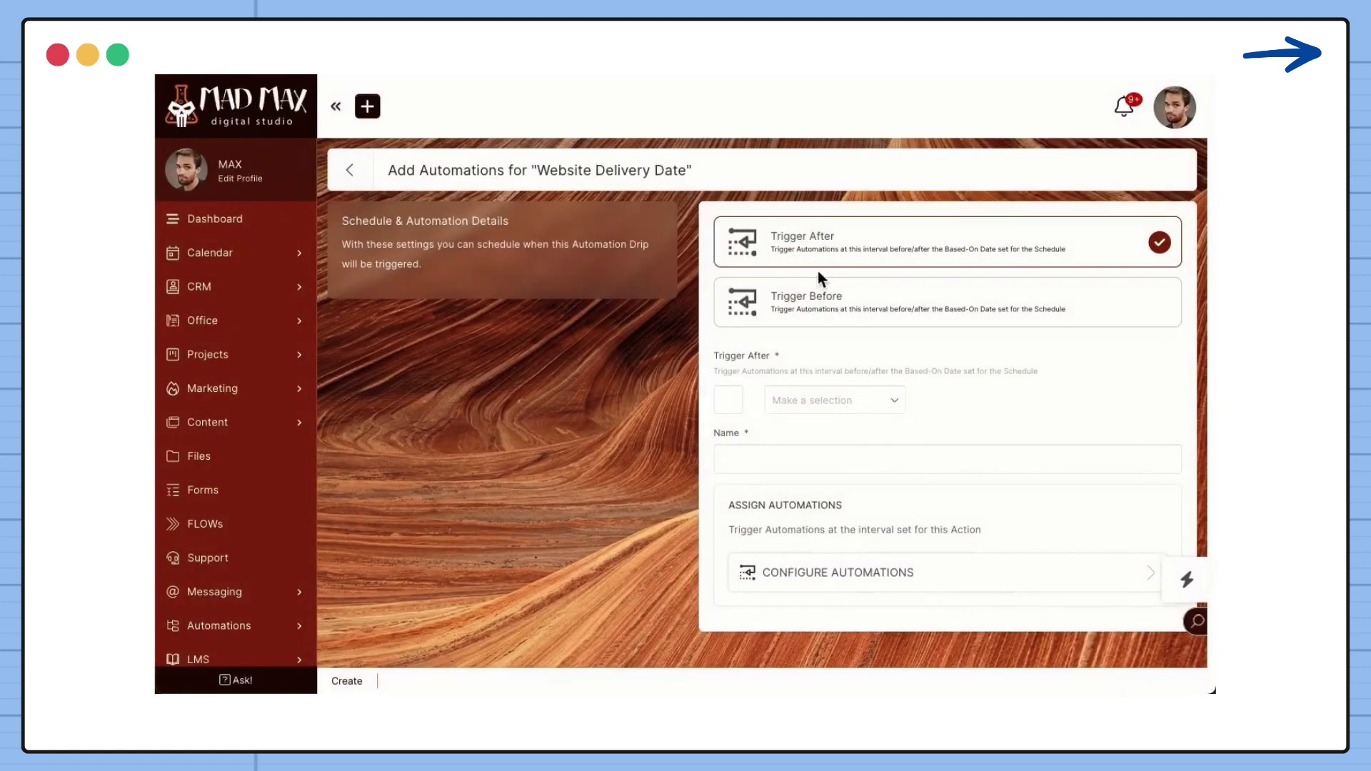
{"action": "left_click", "coordinate": [831, 306]}
{"action": "left_click", "coordinate": [730, 399]}
{"action": "type", "text": "14"}
{"action": "left_click", "coordinate": [822, 401]}
{"action": "left_click", "coordinate": [793, 492]}
{"action": "left_click", "coordinate": [765, 465]}
{"action": "type", "text": "Prepare for your new website"}
Configure a Send Email to Target automation with subject "We go live in 2 weeks!" and body "Get ready", and create the scheduled automation
{"action": "left_click", "coordinate": [729, 576]}
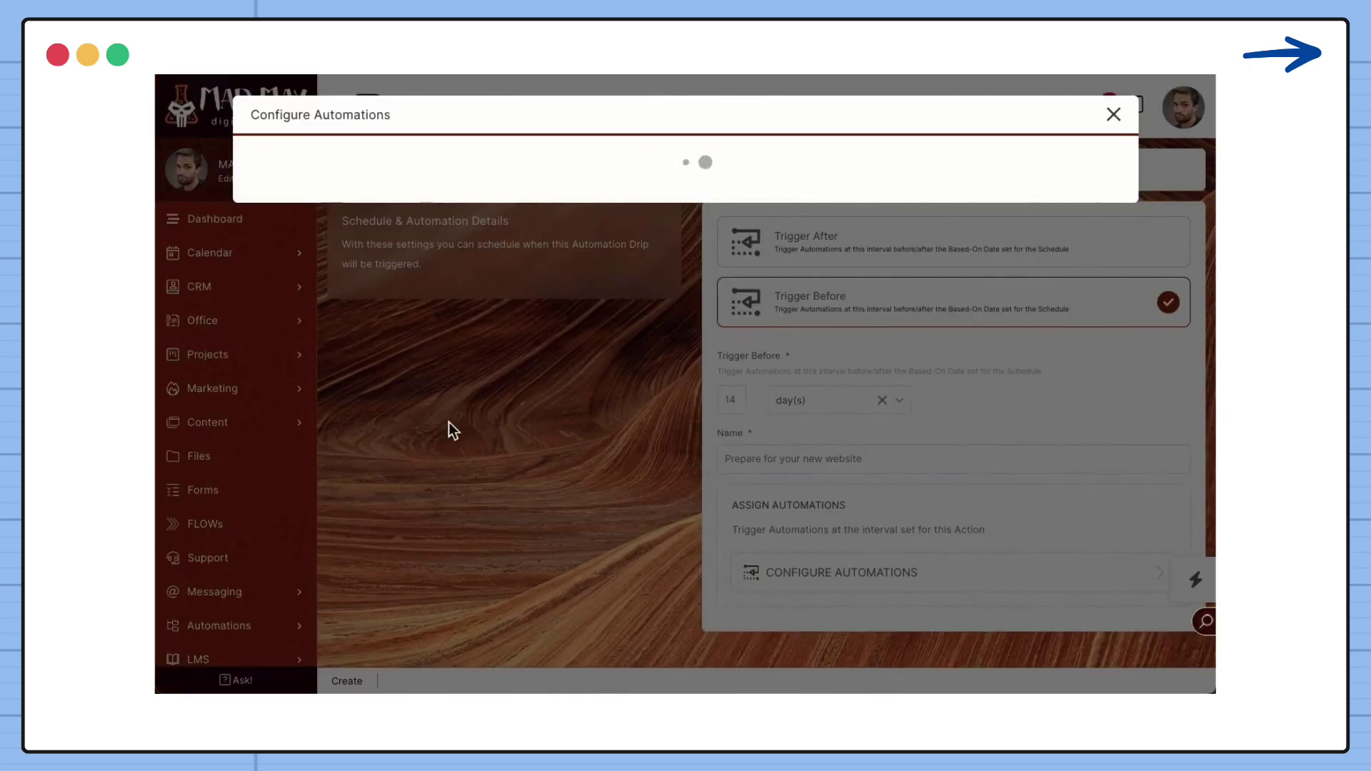
{"action": "left_click", "coordinate": [685, 176]}
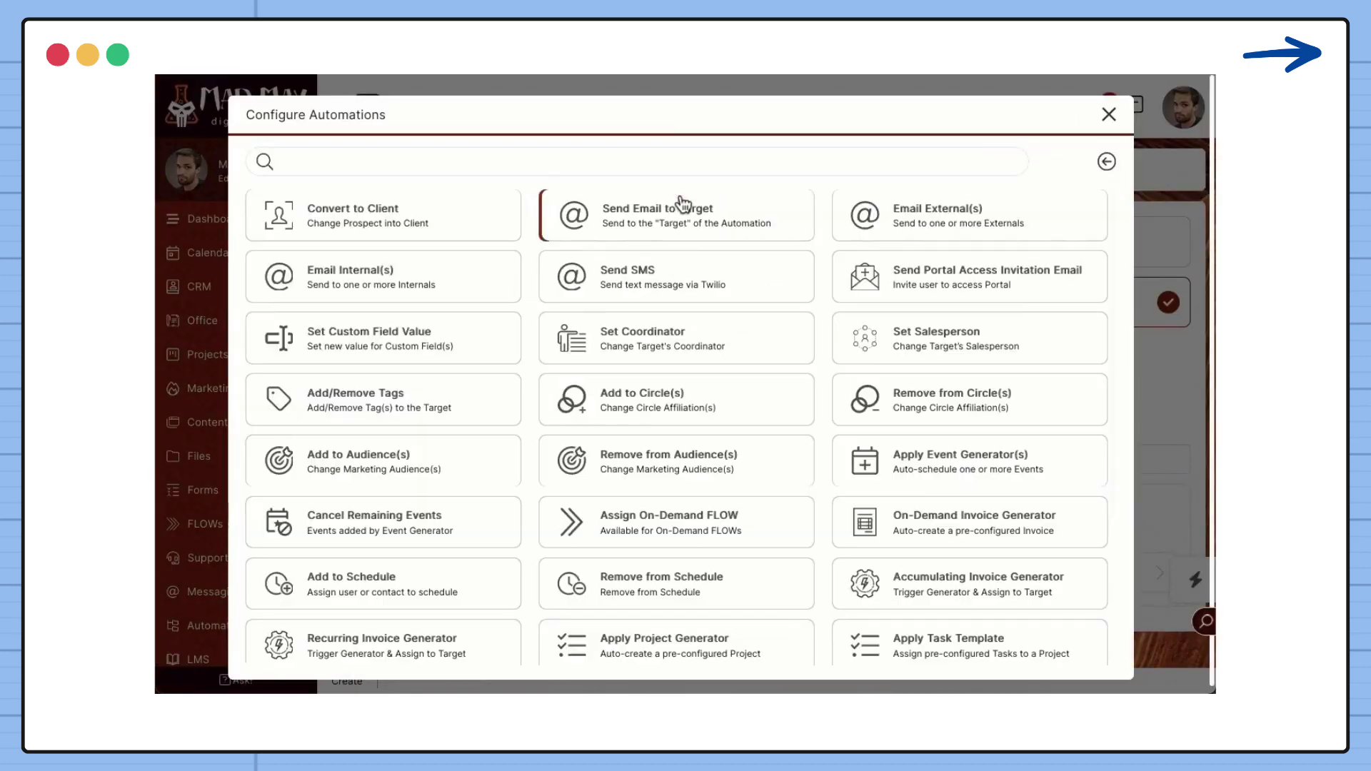
{"action": "left_click", "coordinate": [631, 223]}
{"action": "left_click", "coordinate": [567, 323]}
{"action": "type", "text": "We go live in 2 weeks!"}
{"action": "key", "text": "Tab"}
{"action": "type", "text": "Get"}
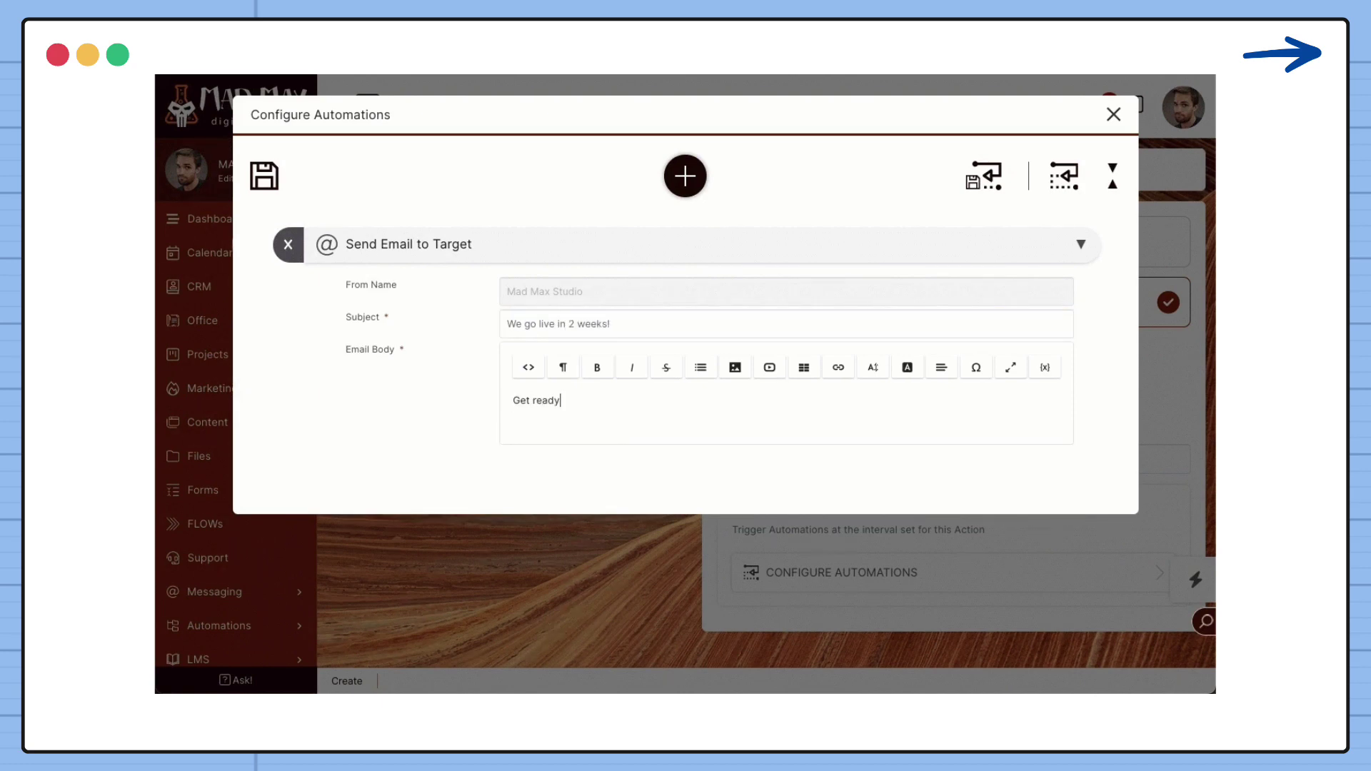
{"action": "left_click", "coordinate": [274, 178]}
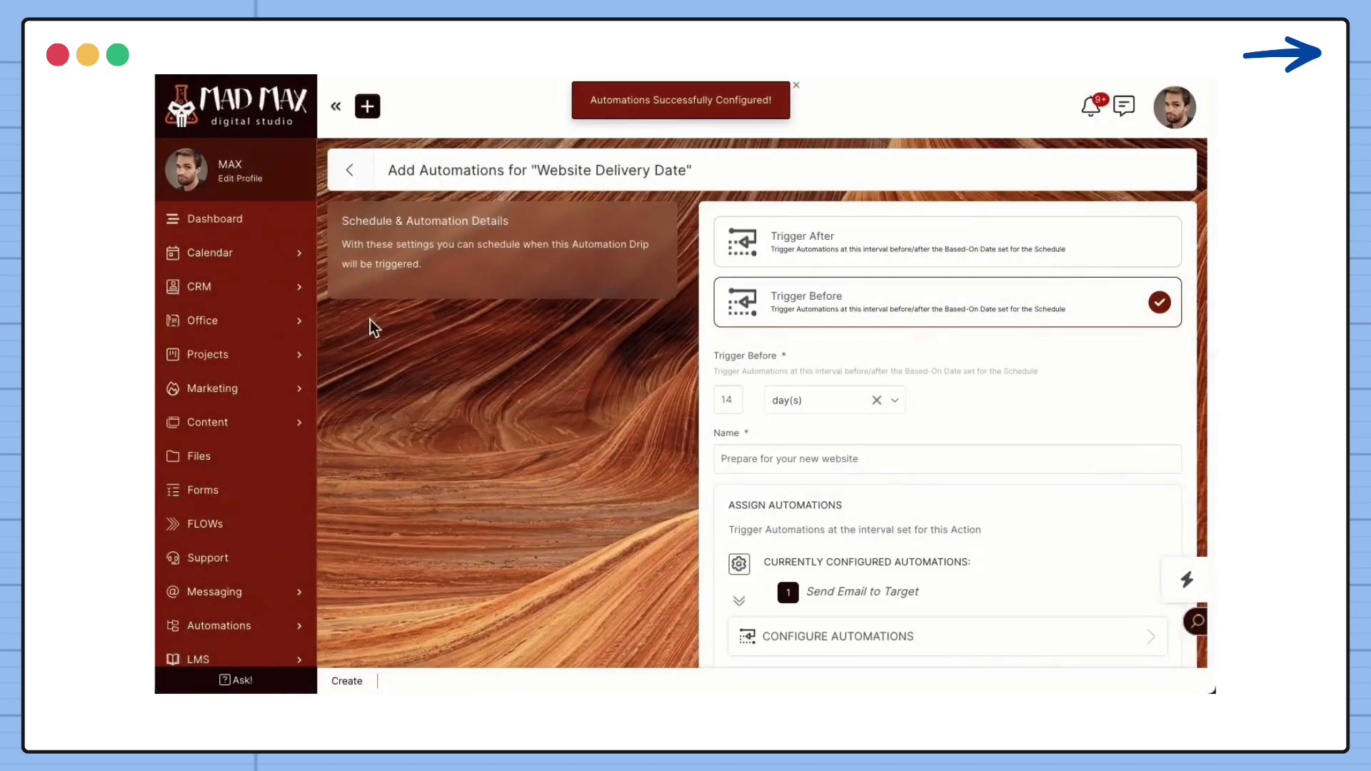
{"action": "scroll", "coordinate": [491, 468], "scroll_direction": "down", "scroll_amount": 3}
{"action": "left_click", "coordinate": [346, 680]}
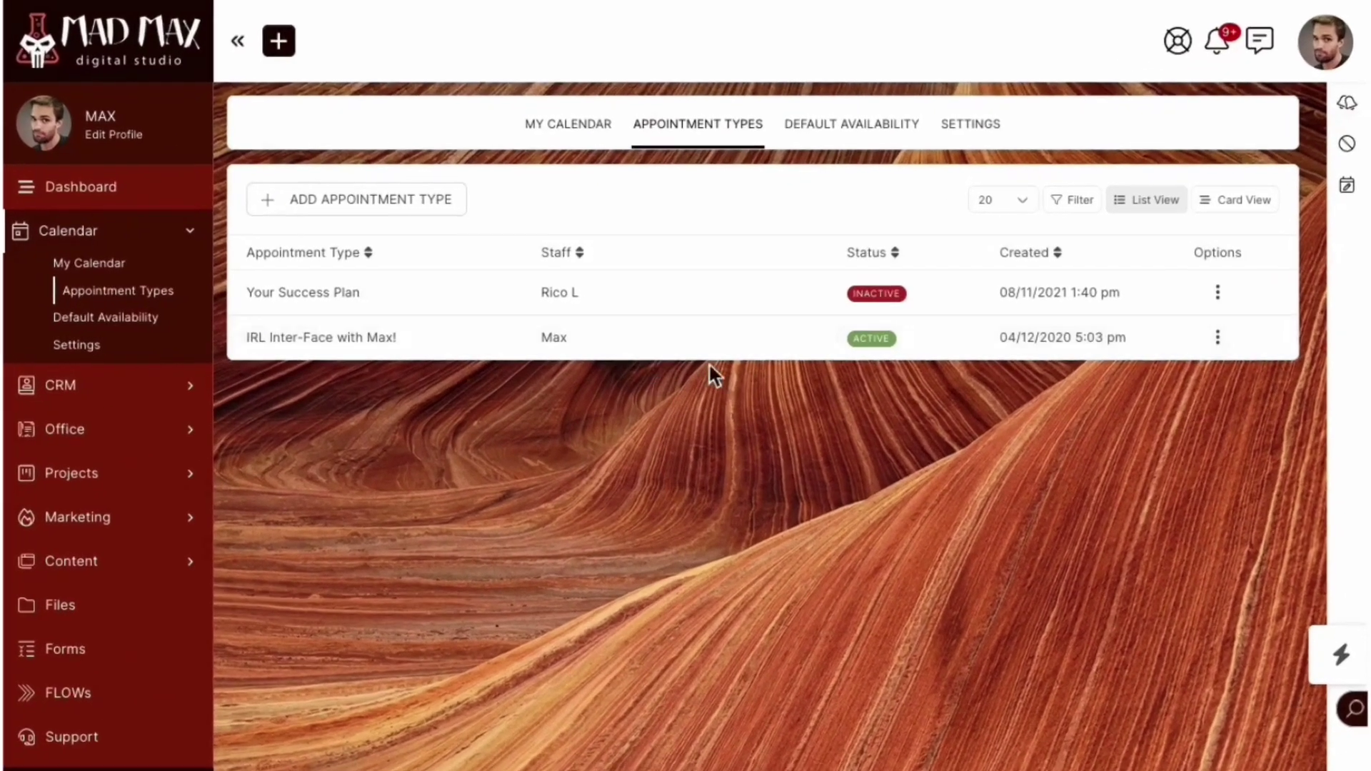
Connect the Primary Appt. Reminder Sequence as the CRM Target Schedule of the active IRL Inter-Face appointment type and save
{"action": "left_click", "coordinate": [1216, 337]}
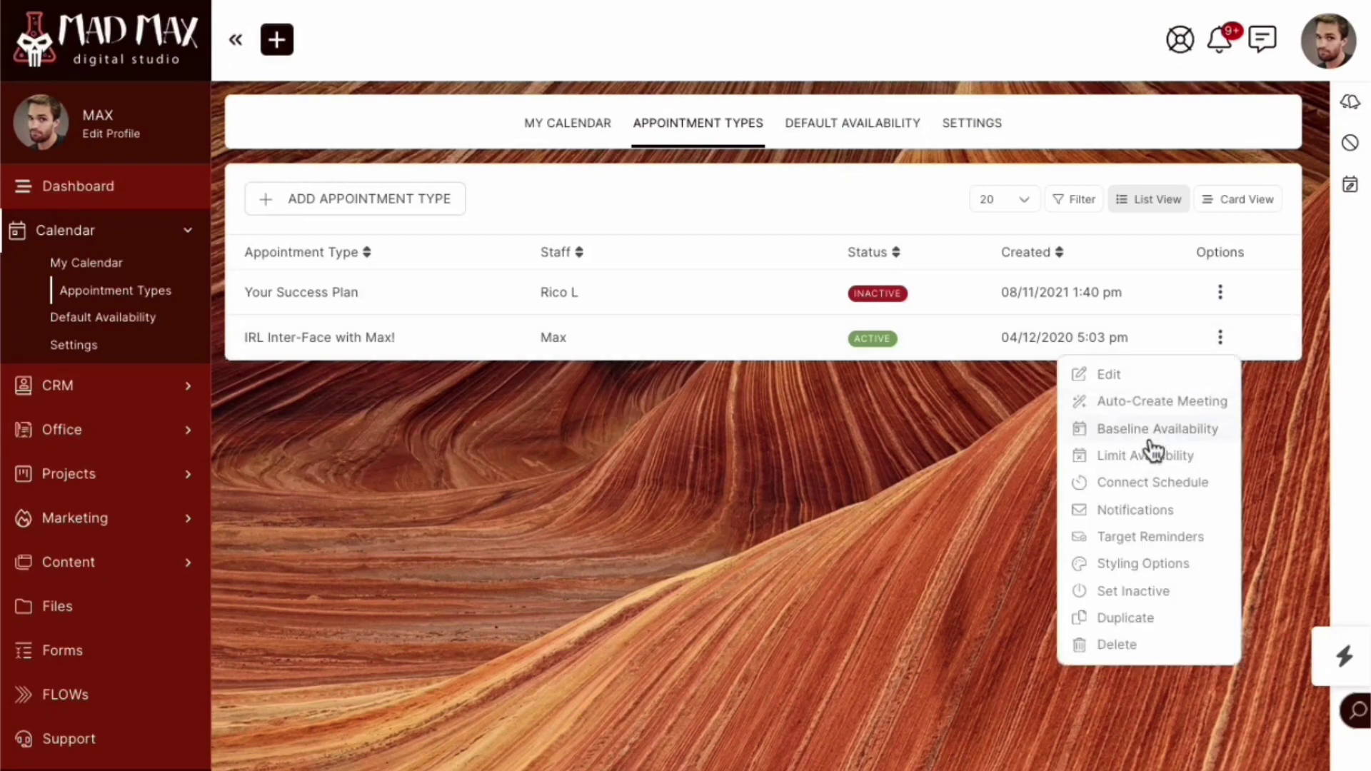
{"action": "left_click", "coordinate": [1143, 491]}
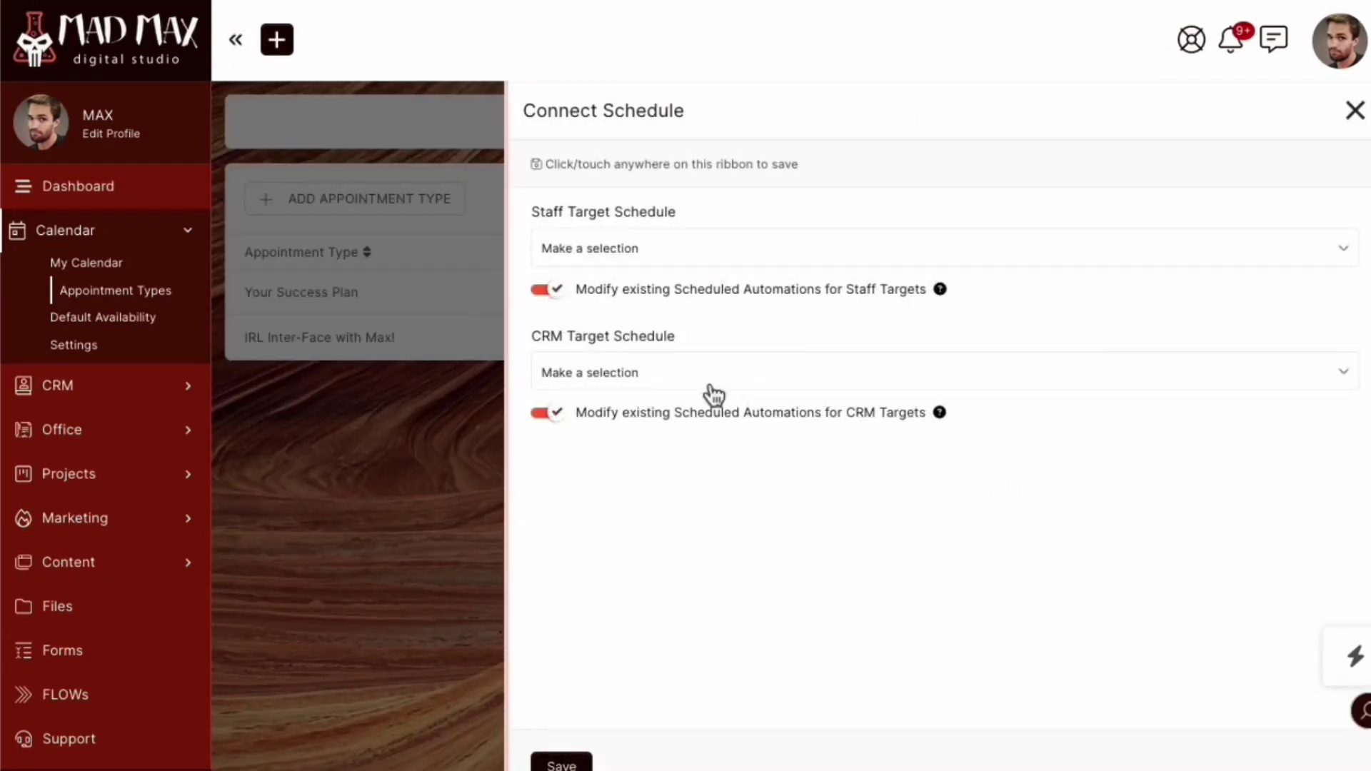
{"action": "left_click", "coordinate": [682, 374]}
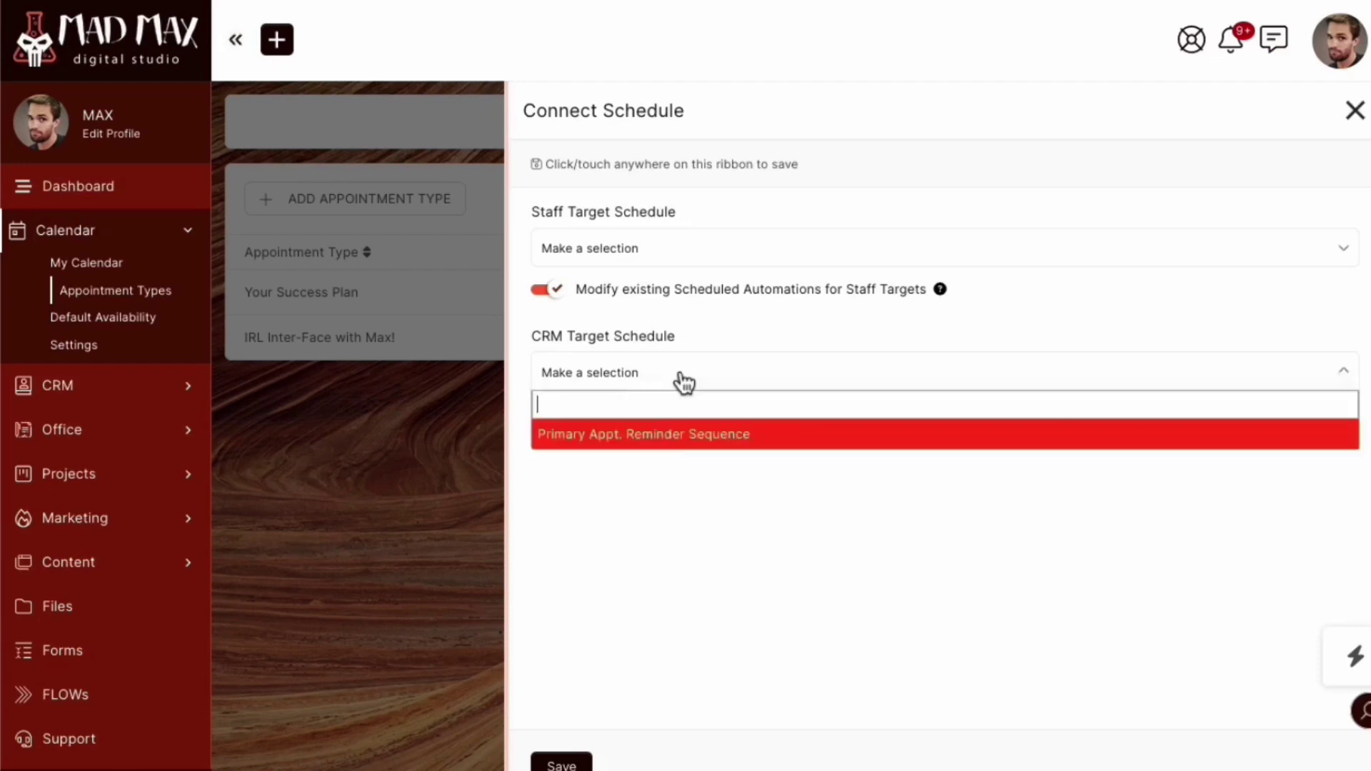
{"action": "left_click", "coordinate": [678, 434]}
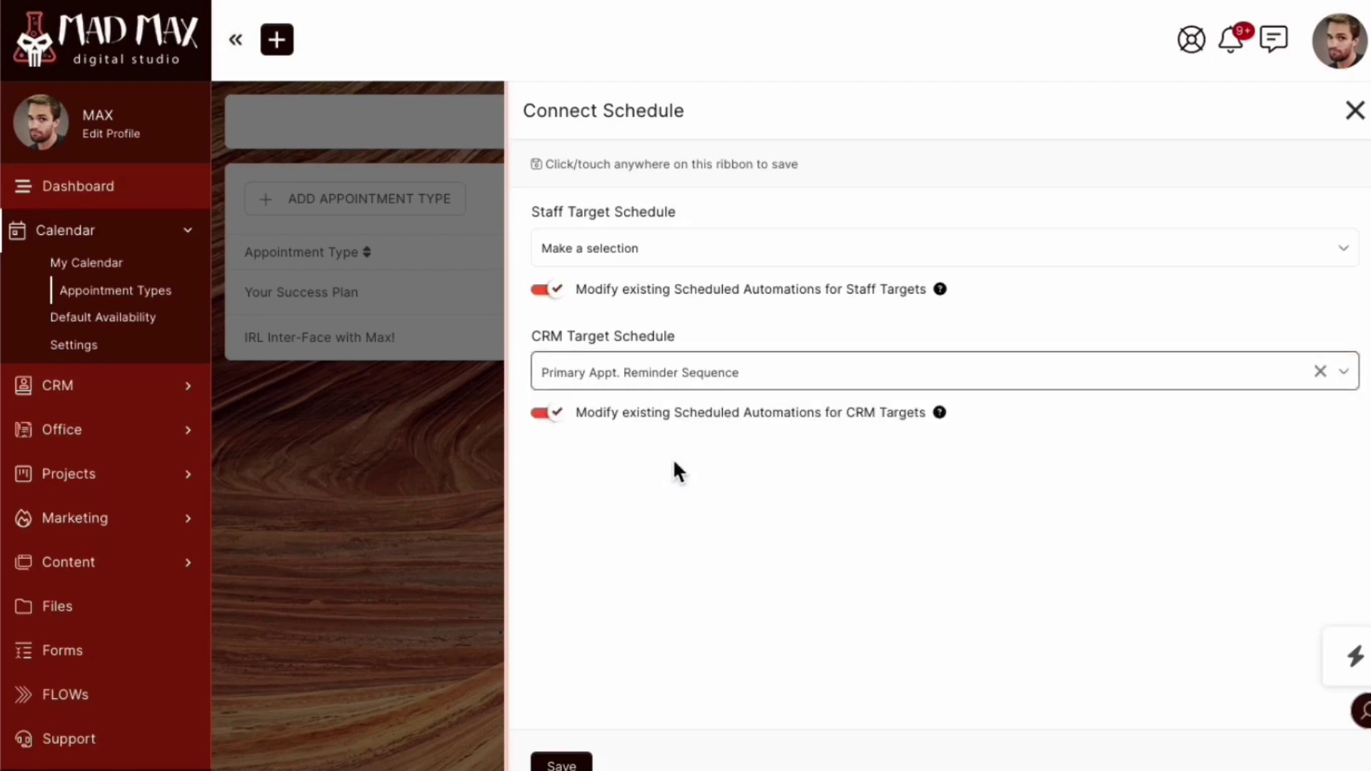
{"action": "left_click", "coordinate": [675, 463]}
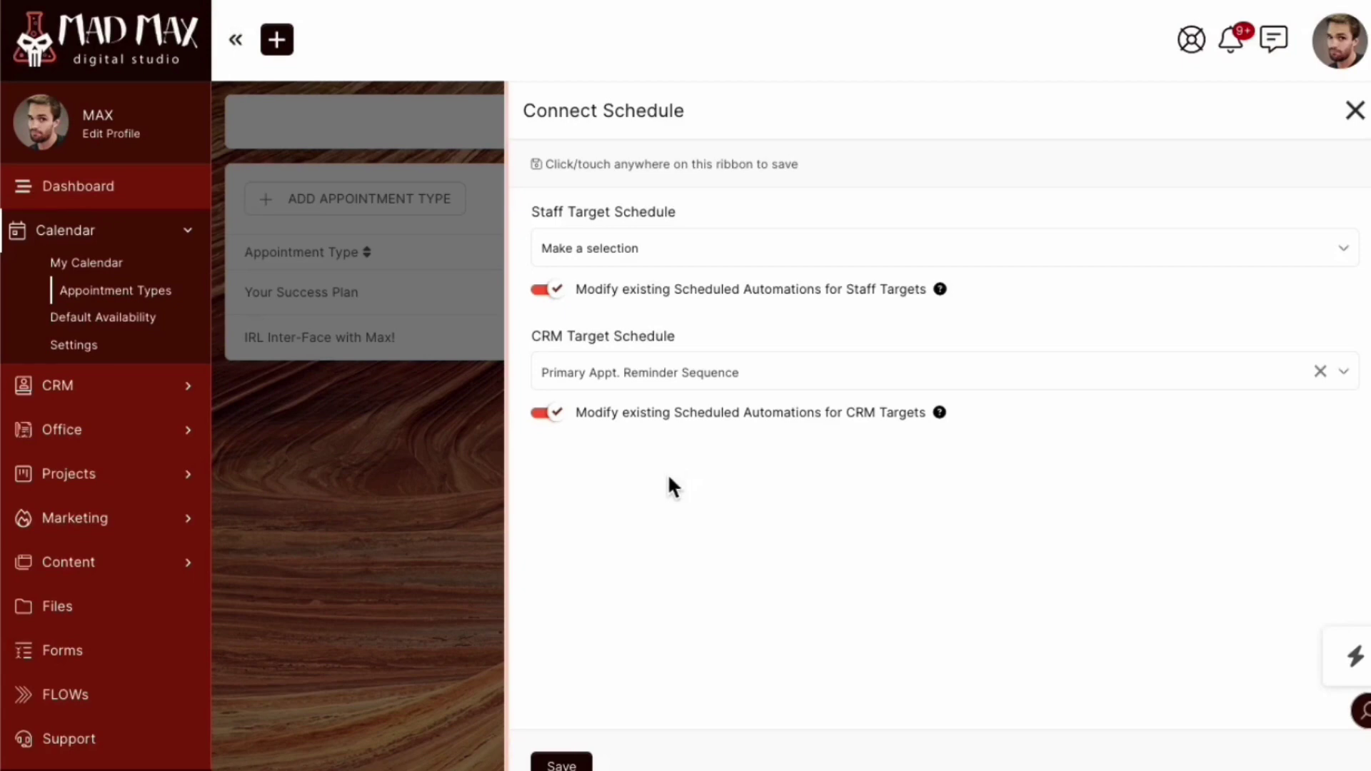
{"action": "left_click", "coordinate": [561, 762]}
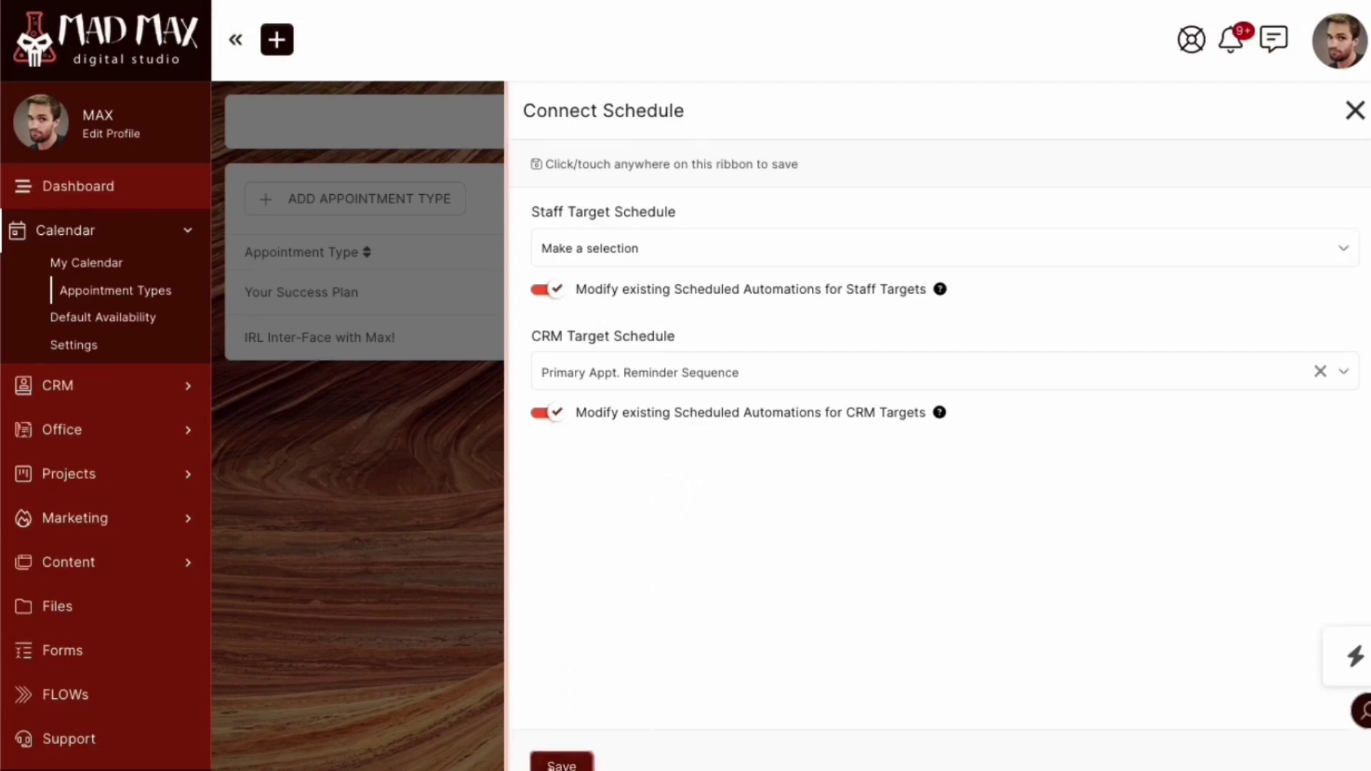